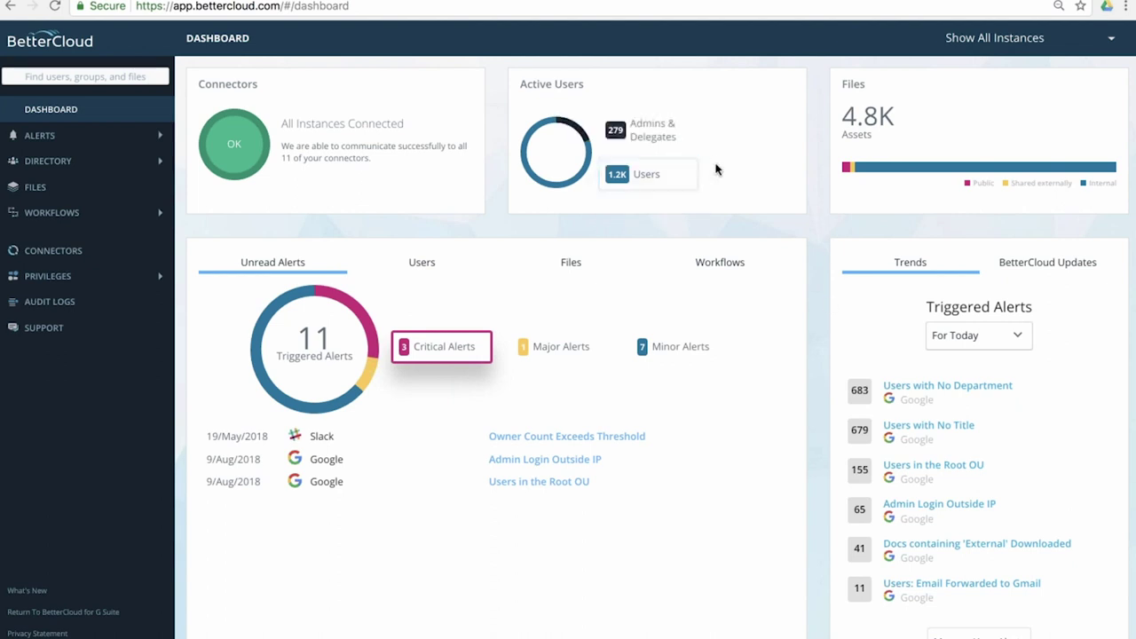
# - Check the dashboard's Users and Unread Alerts summaries, and open the list of triggered alerts
pyautogui.click(421, 264)
pyautogui.click(306, 266)
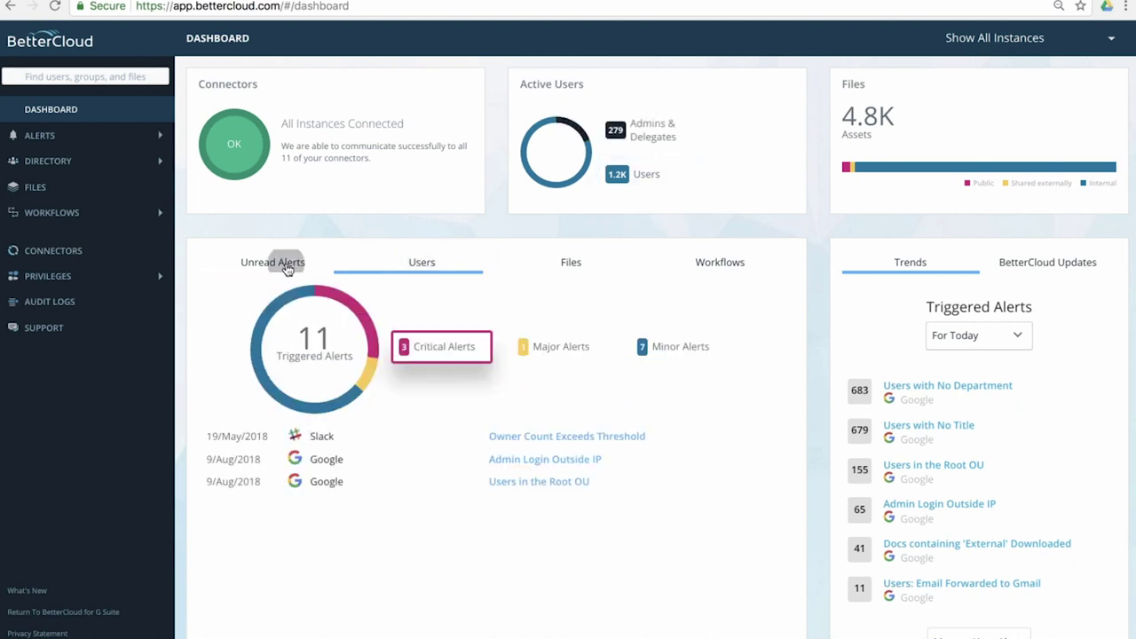
pyautogui.click(84, 137)
pyautogui.click(74, 162)
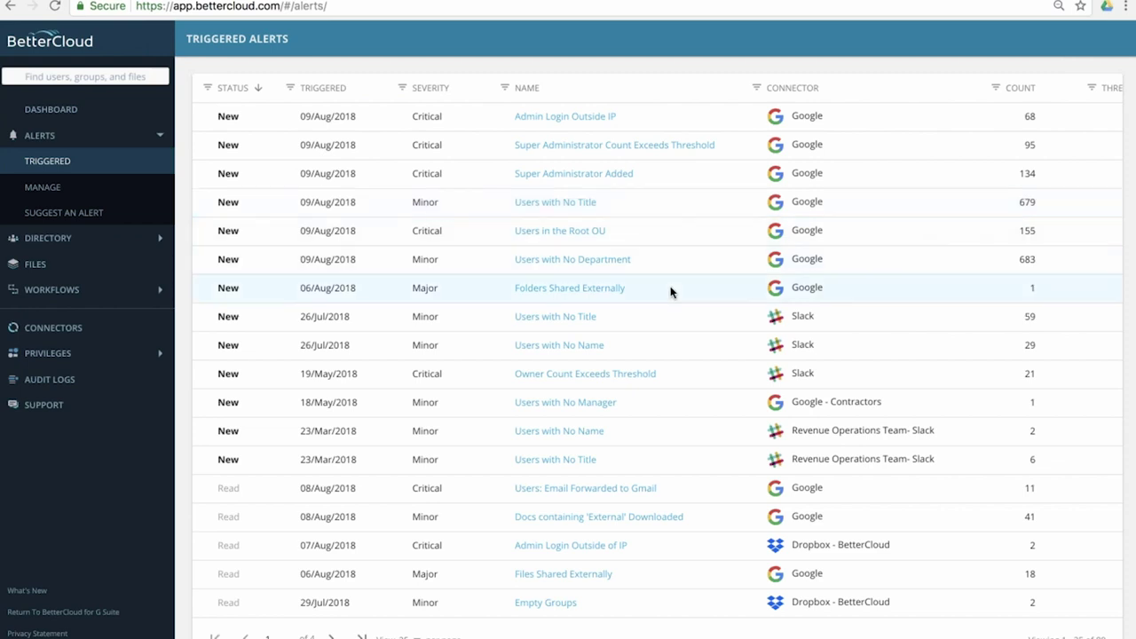
# - Filter the triggered alerts by connector to show only those from Google
pyautogui.click(786, 88)
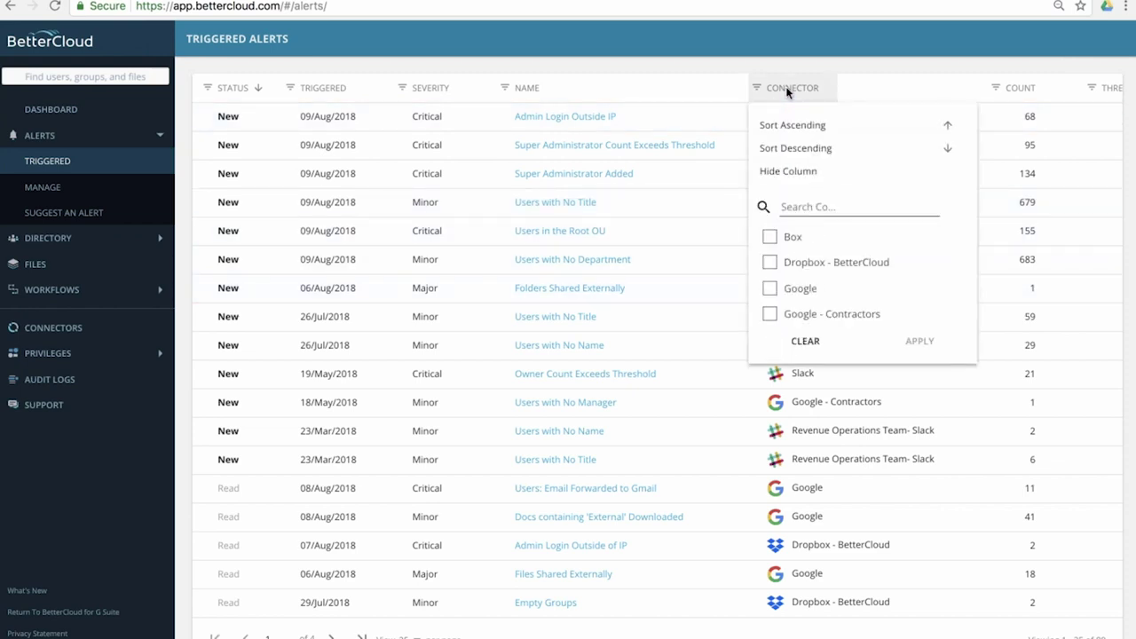
pyautogui.scroll(-5, 806, 258)
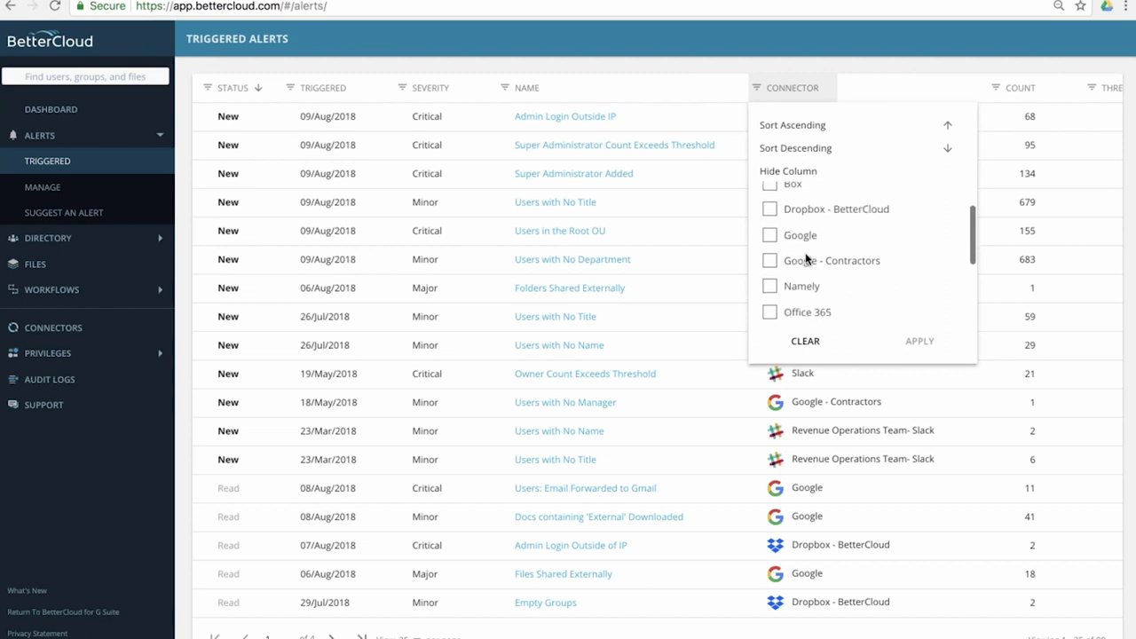
pyautogui.scroll(-2, 806, 257)
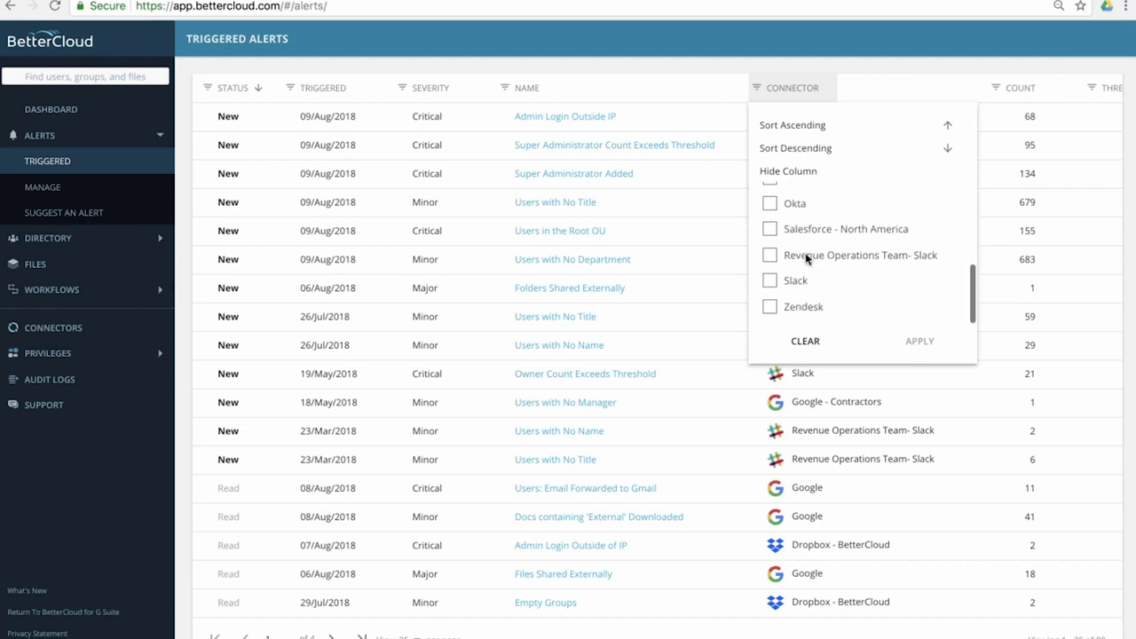
pyautogui.scroll(2, 806, 257)
pyautogui.scroll(5, 806, 258)
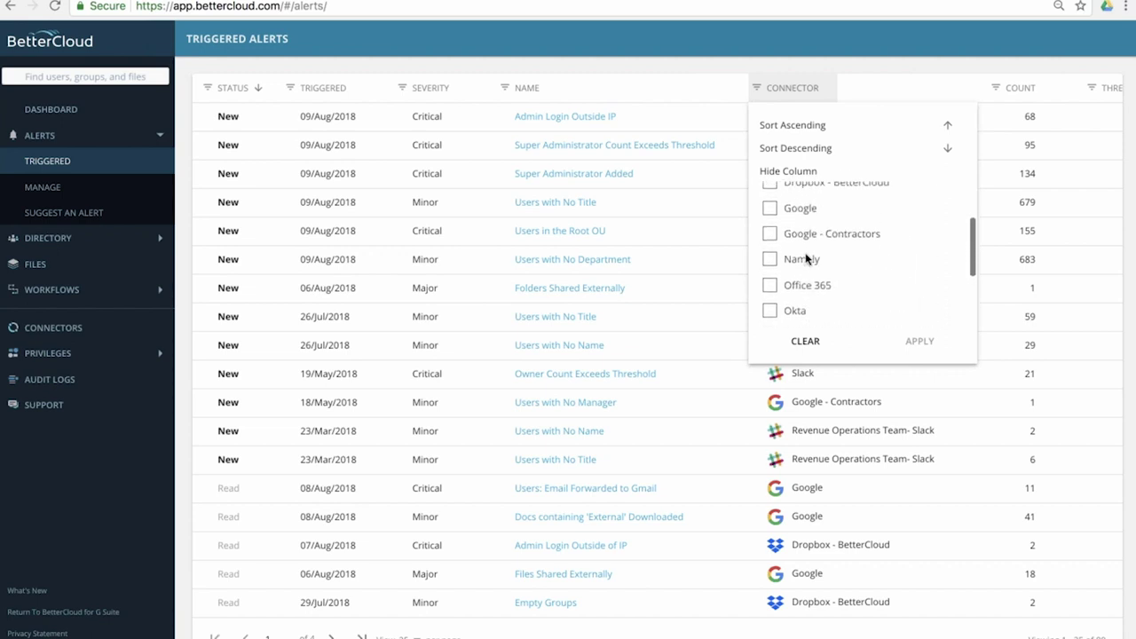
pyautogui.scroll(-1, 806, 258)
pyautogui.click(770, 208)
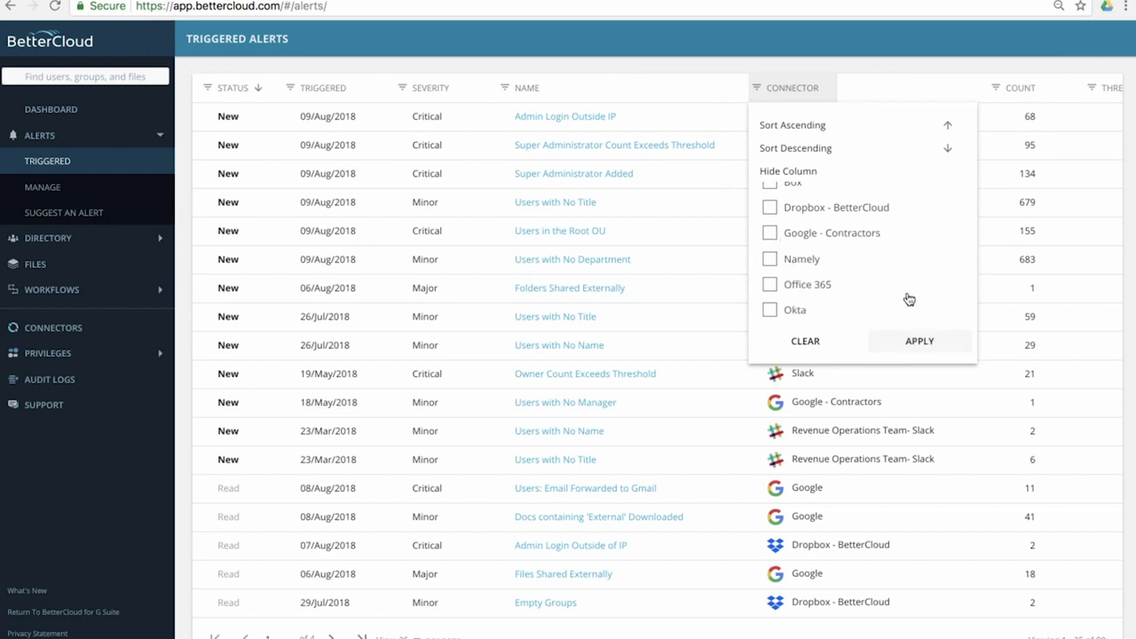
pyautogui.click(920, 340)
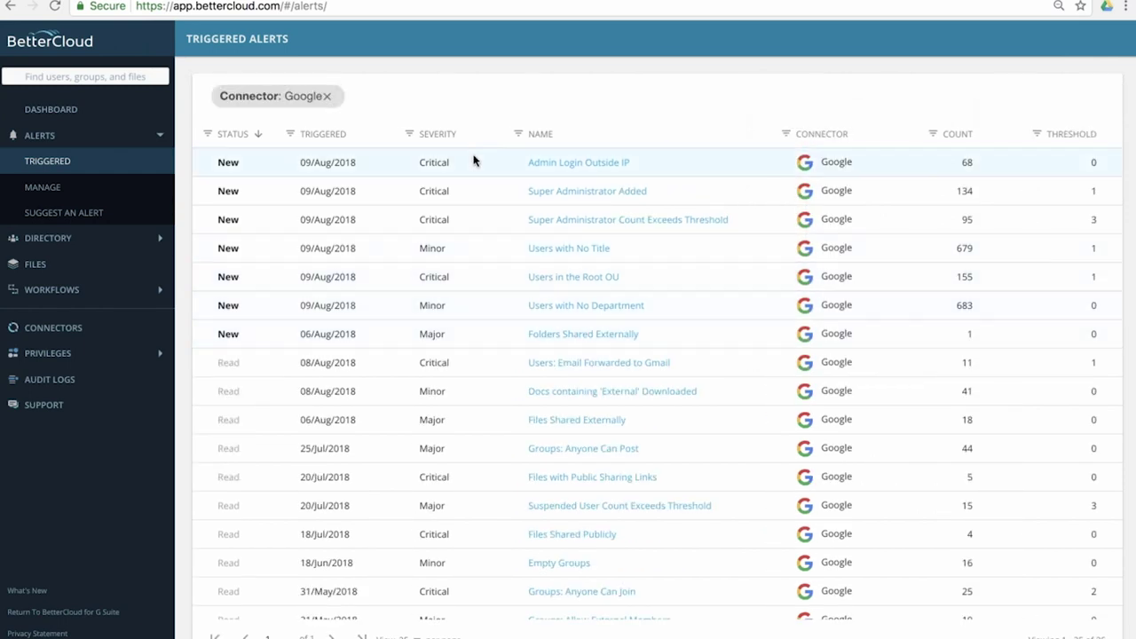
# - Narrow the Google alerts to Critical severity
pyautogui.click(436, 135)
pyautogui.click(422, 246)
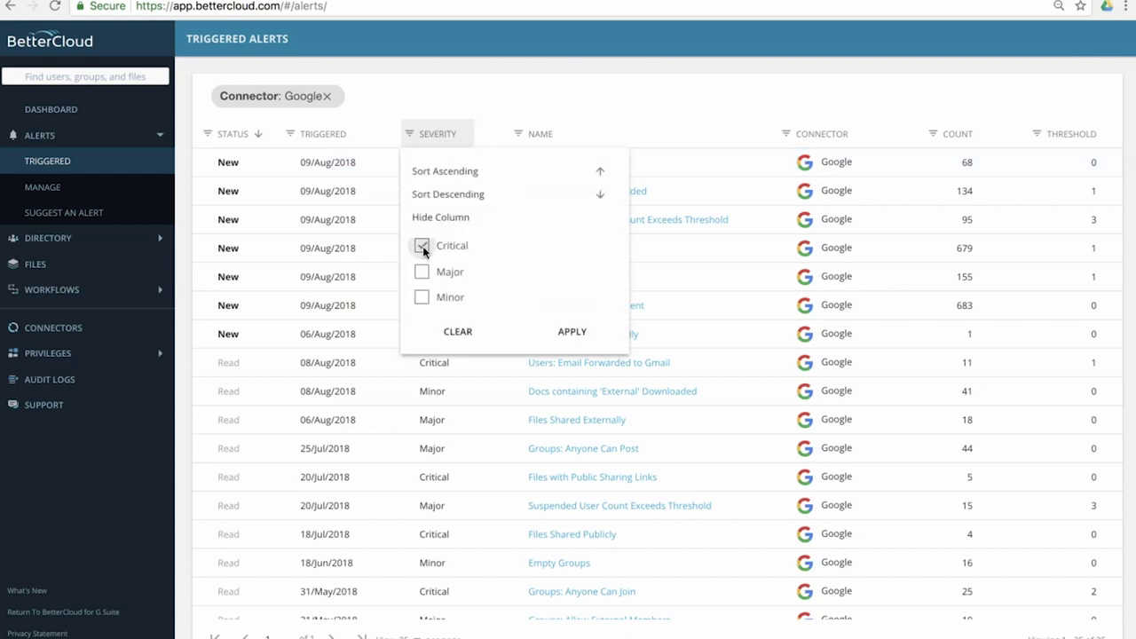
pyautogui.click(573, 333)
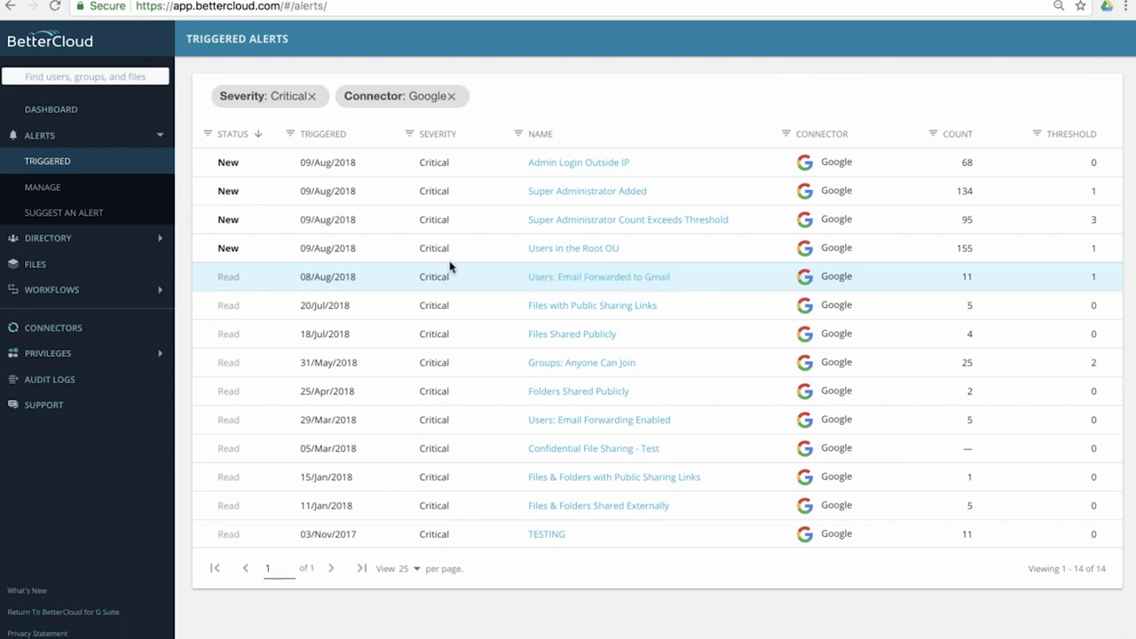
# - Open the 'Users: Email Forwarded to Gmail' alert and review the group memberships and files of the user triggered on 20/Jul/2017
pyautogui.click(614, 284)
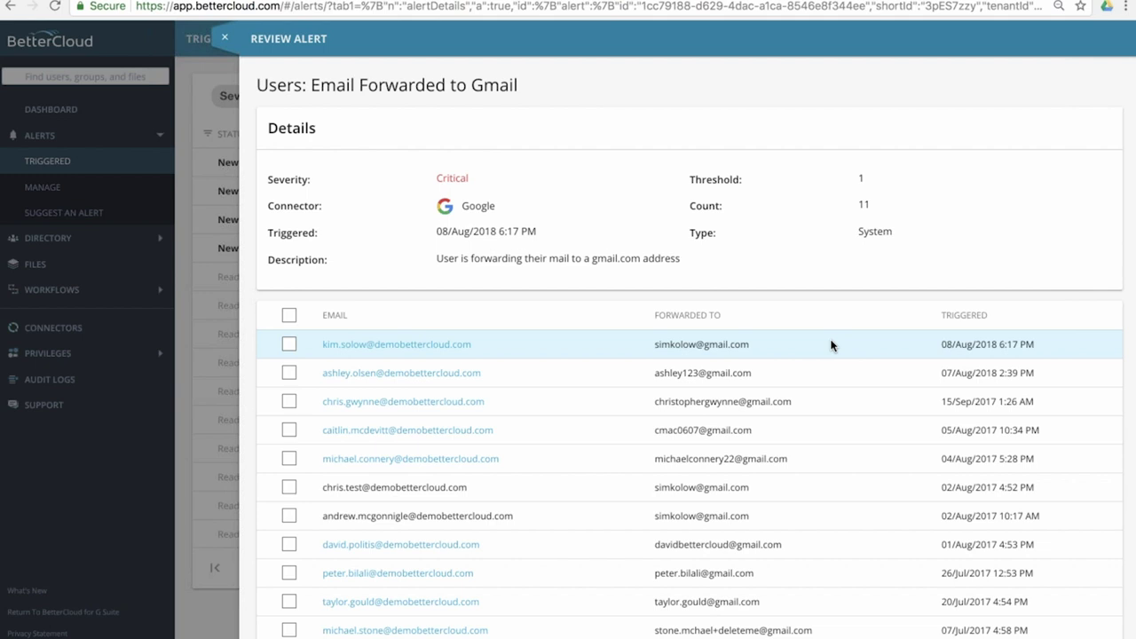
pyautogui.scroll(-1, 810, 337)
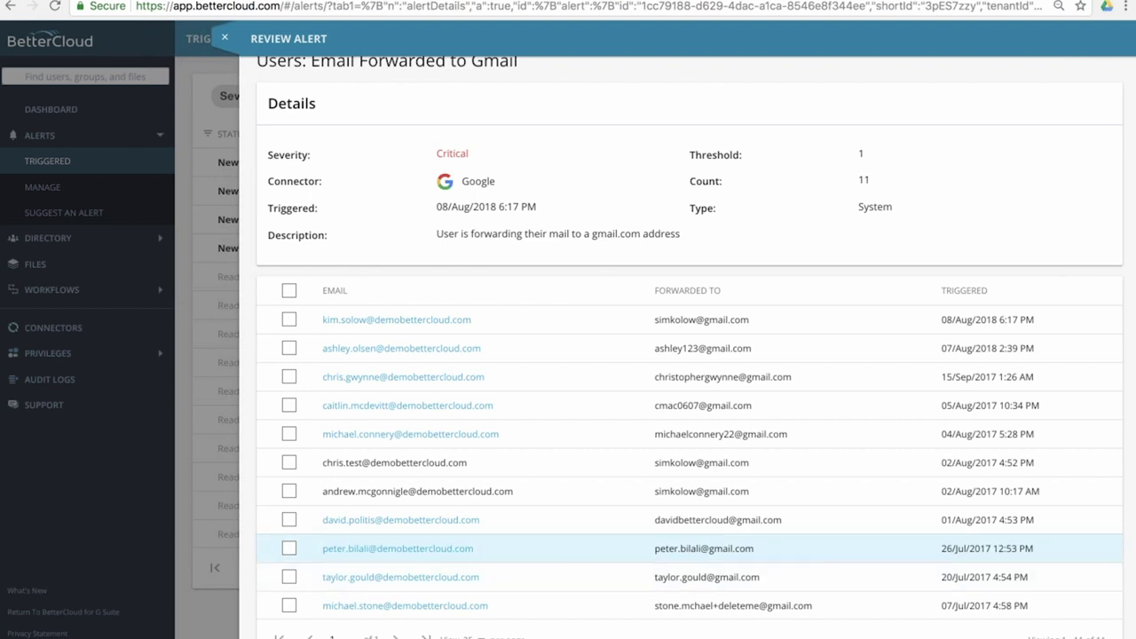
pyautogui.click(441, 578)
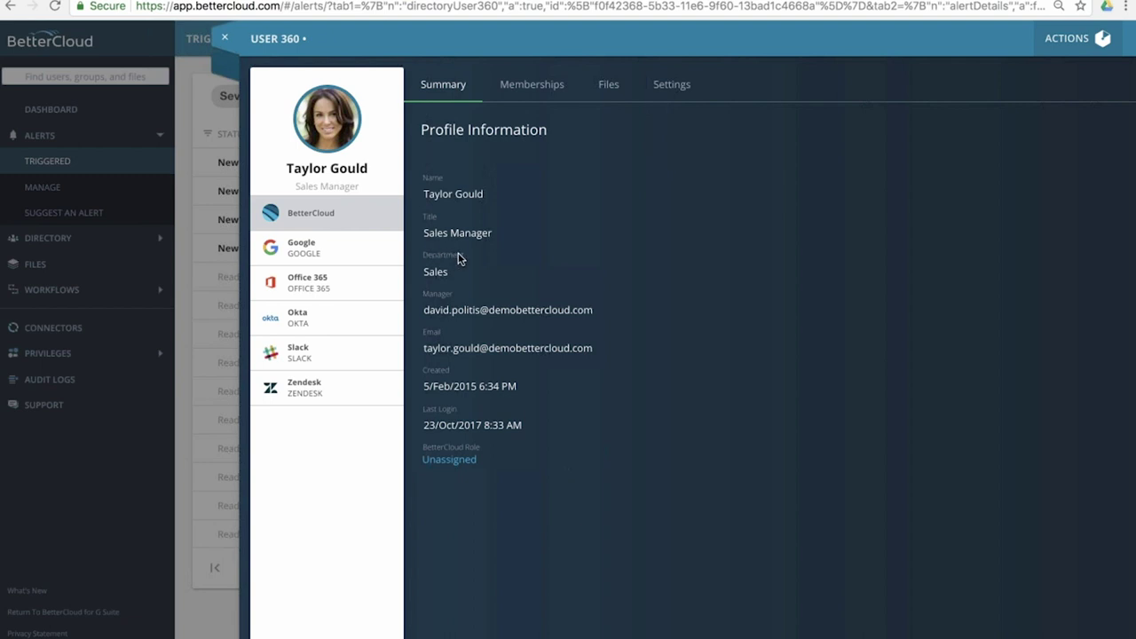
pyautogui.click(535, 91)
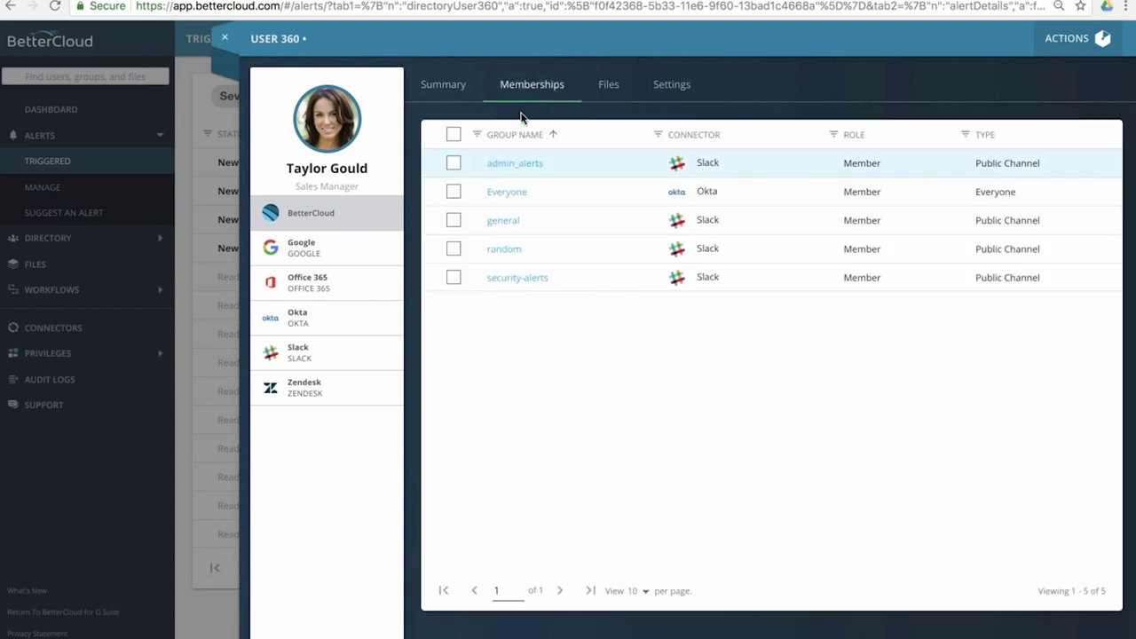
pyautogui.click(609, 85)
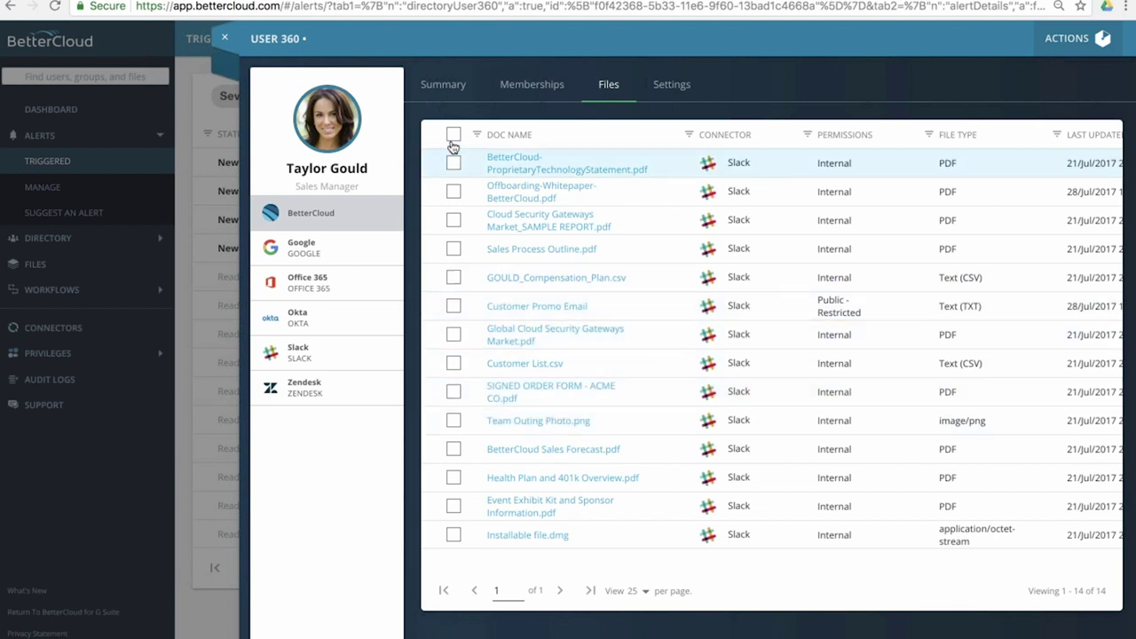
pyautogui.click(226, 42)
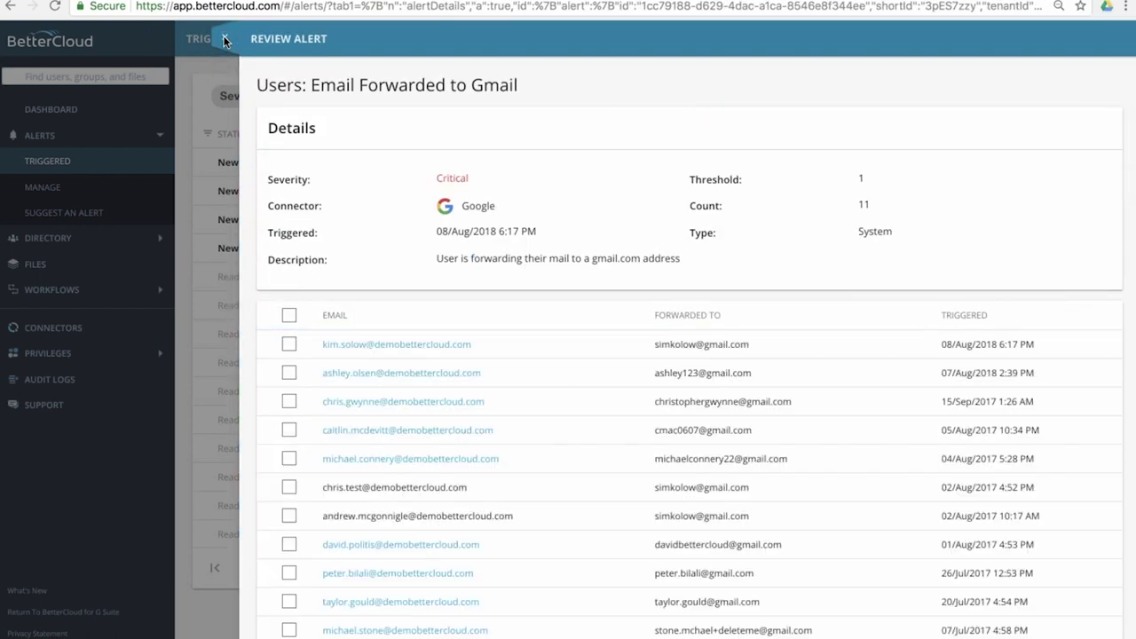
# - Select the alert's user entry triggered on 20/Jul/2017 and open the Google Set Forwarding Settings action for it
pyautogui.scroll(-1, 355, 377)
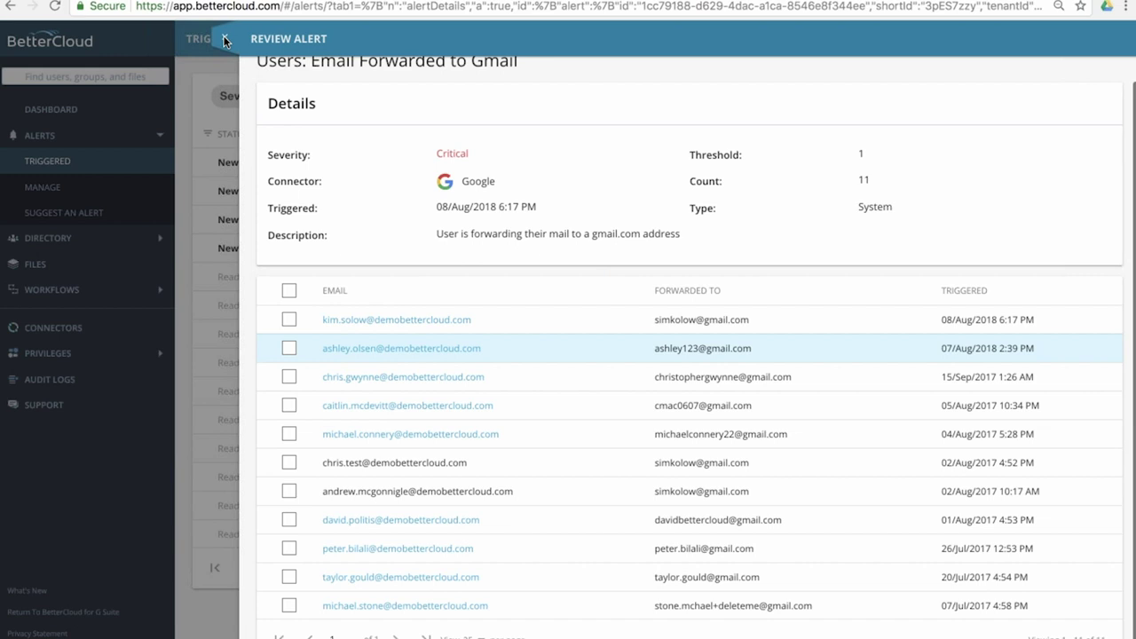
pyautogui.click(289, 579)
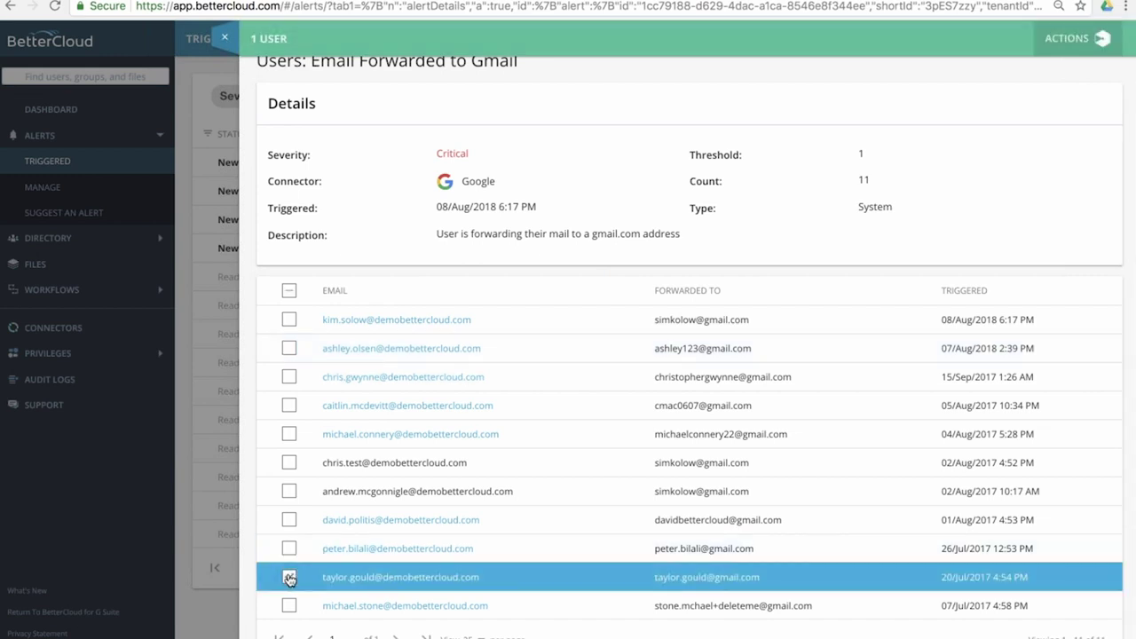
pyautogui.scroll(1, 470, 500)
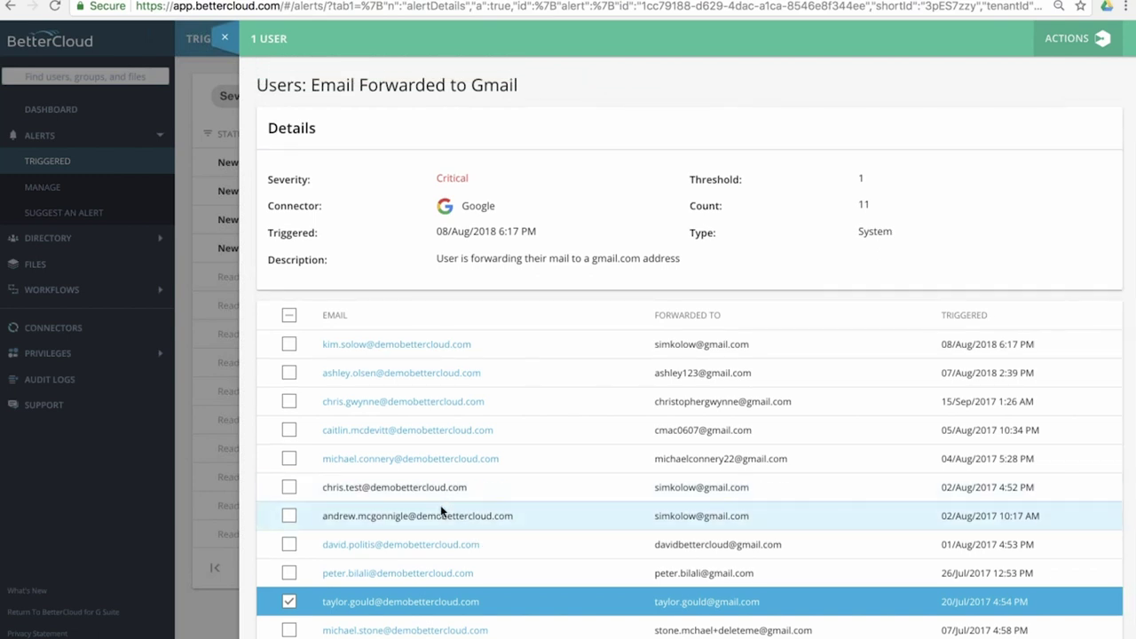
pyautogui.click(1023, 40)
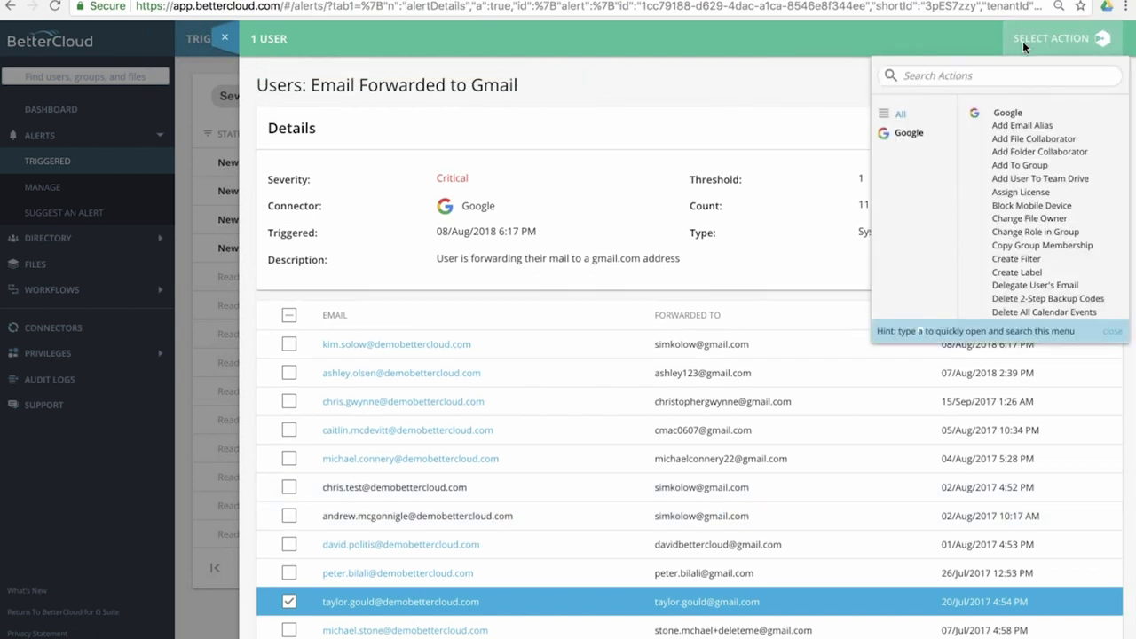
pyautogui.write('se')
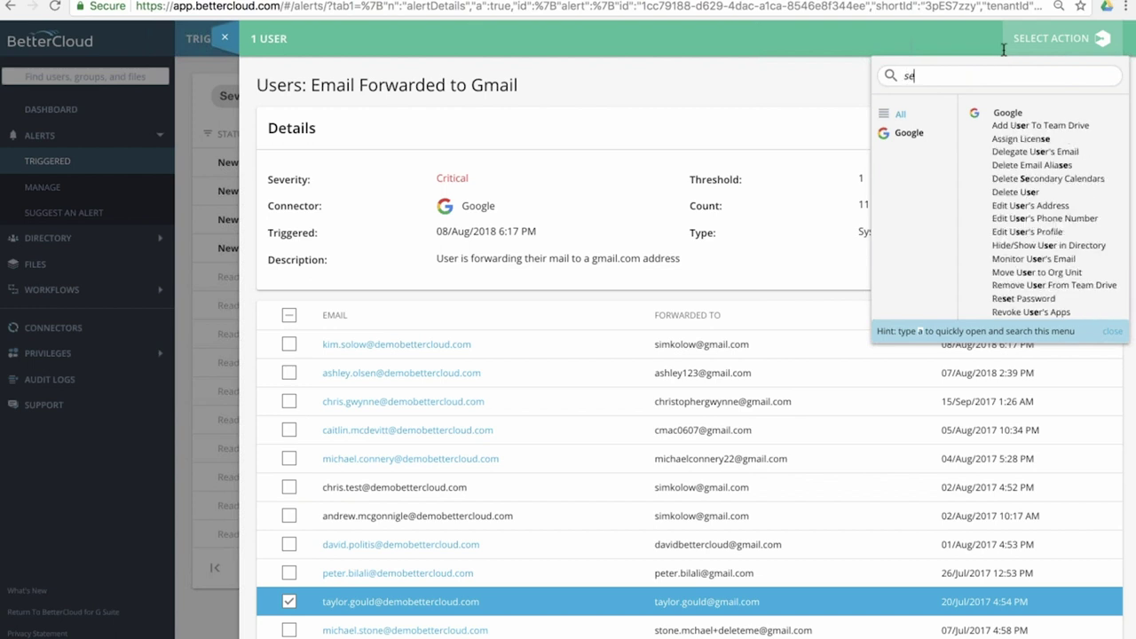
pyautogui.write('t fo')
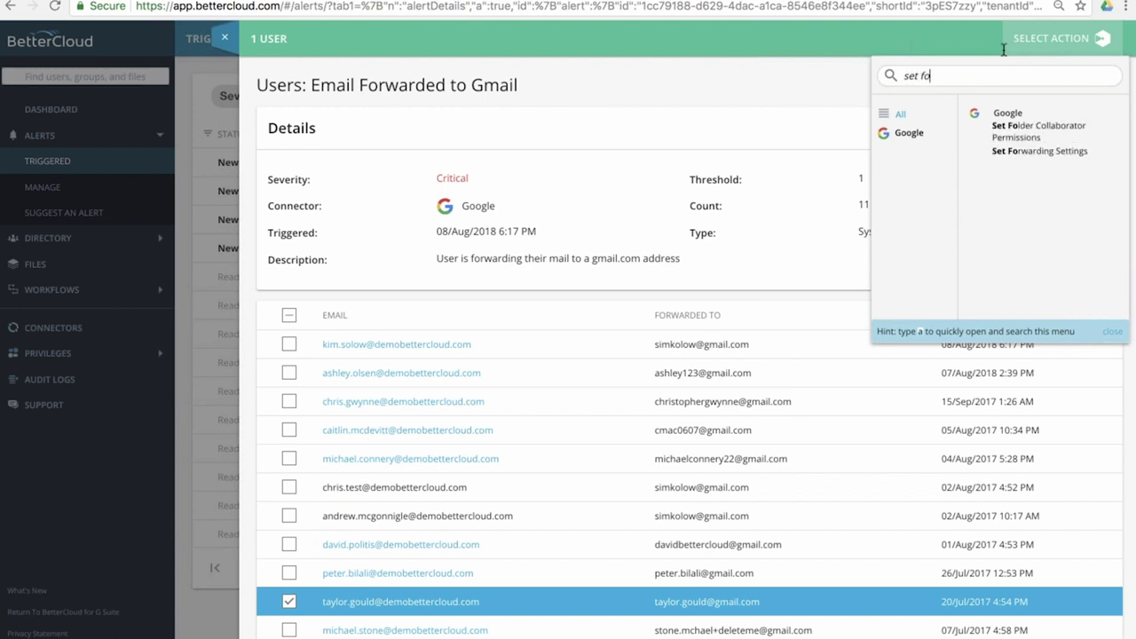
pyautogui.click(1036, 154)
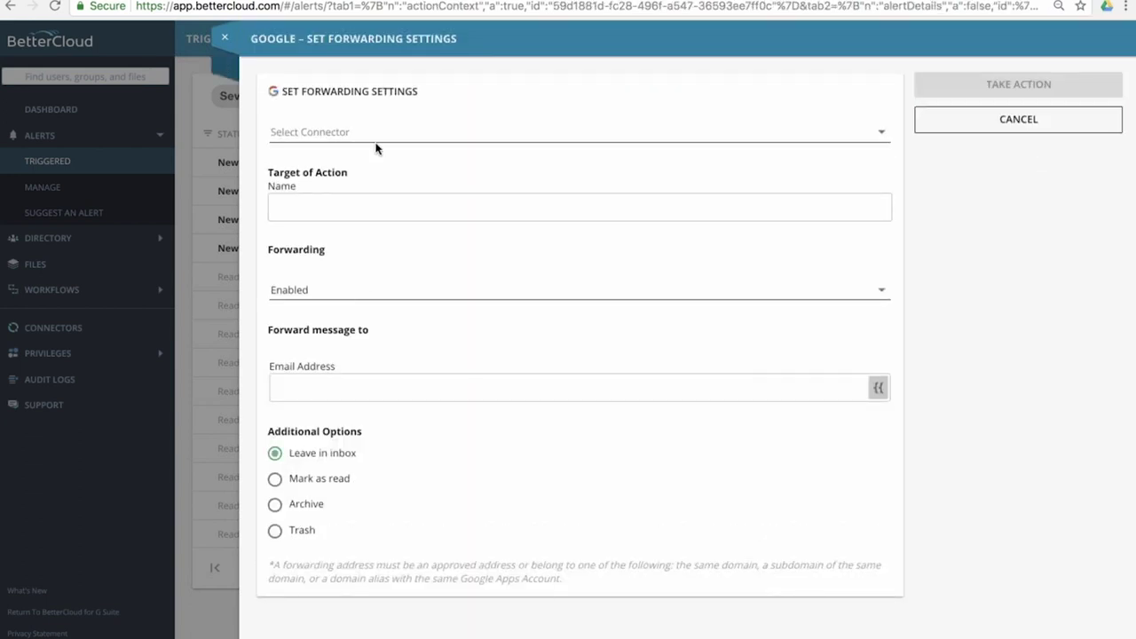
# - Try choosing the Google connector and changing the Forwarding option for the selected user
pyautogui.click(375, 147)
pyautogui.click(353, 139)
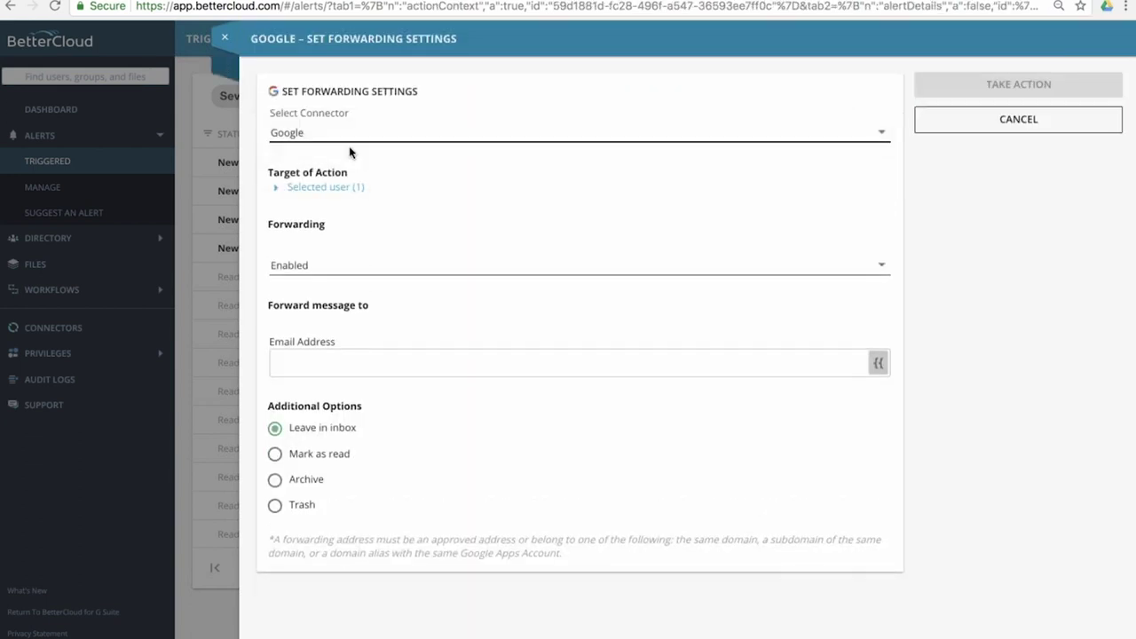
pyautogui.press('Tab')
pyautogui.press('space')
pyautogui.click(321, 300)
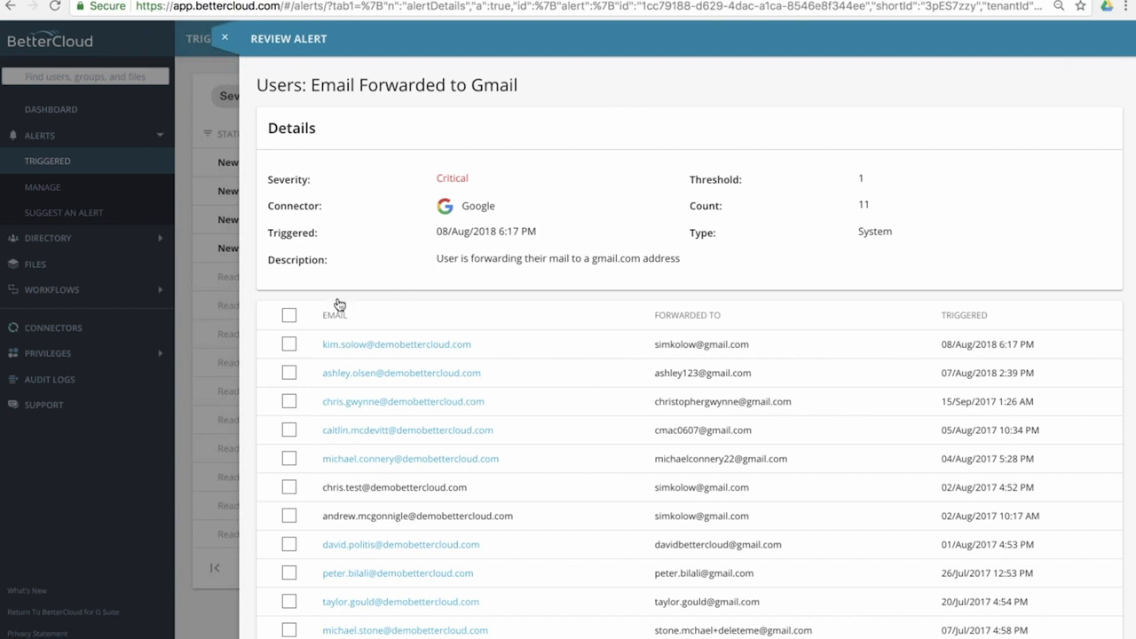
# - Select every user listed in the email forwarding alert and clear the selection again
pyautogui.click(289, 317)
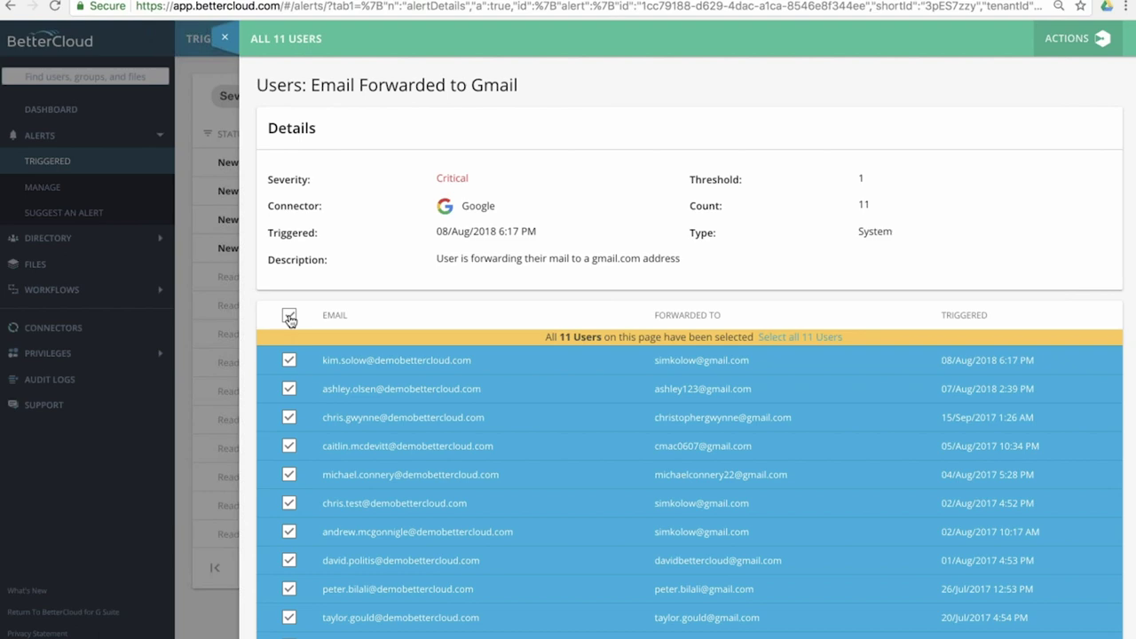
pyautogui.click(288, 316)
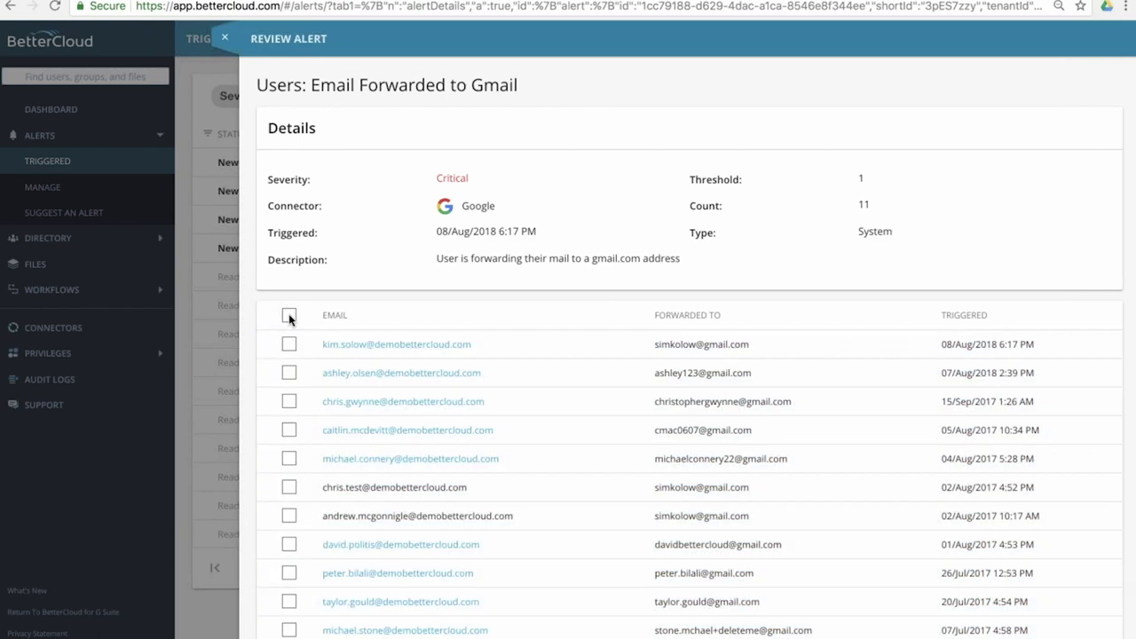
# - Close the alert review and replace the Google and Critical filters with an Okta connector filter on the triggered alerts
pyautogui.press('Escape')
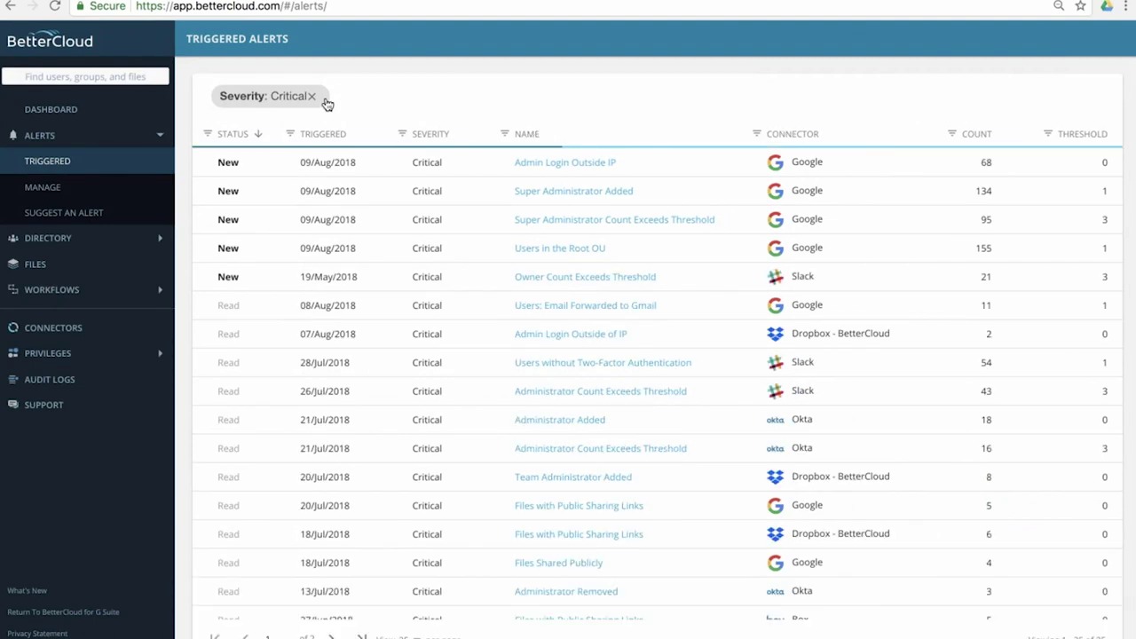
pyautogui.click(312, 96)
pyautogui.click(803, 90)
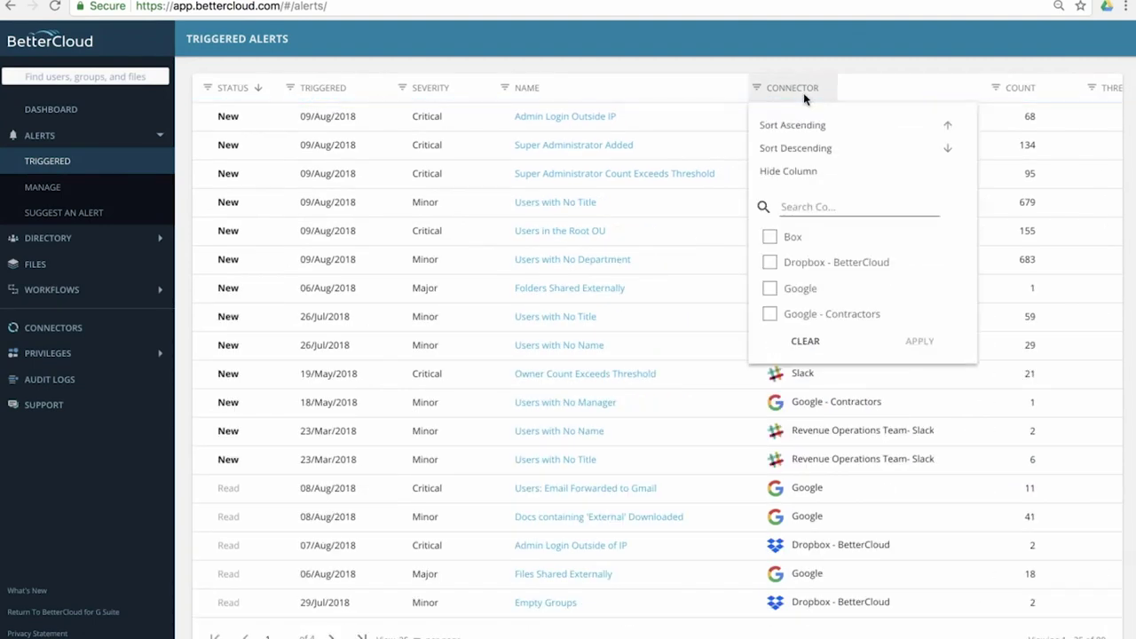
pyautogui.scroll(-2, 805, 113)
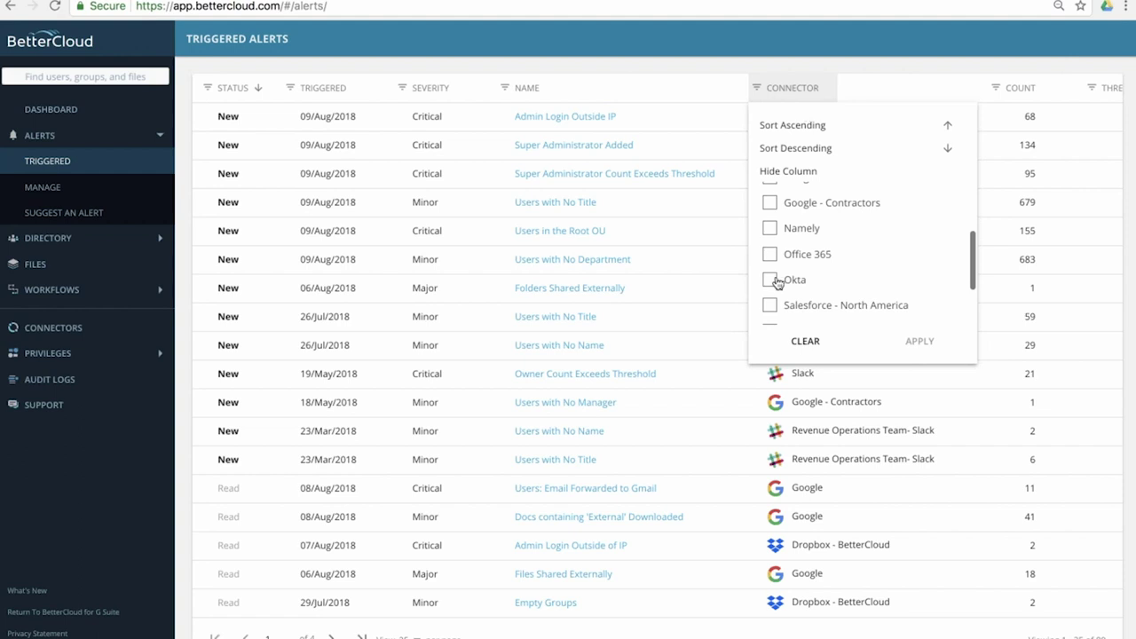
pyautogui.click(772, 278)
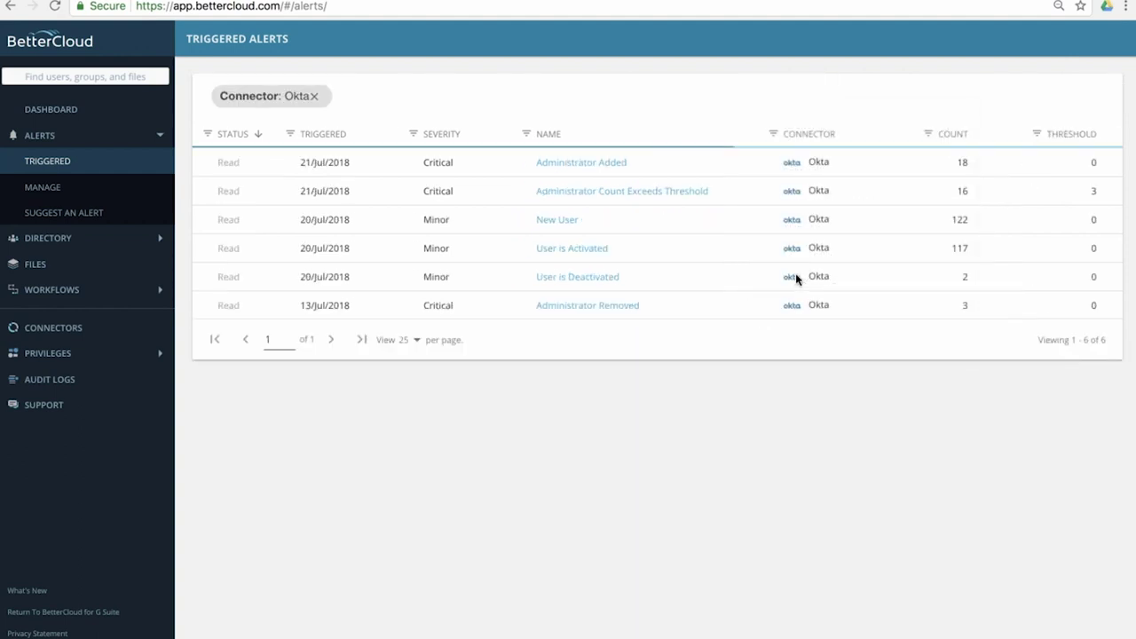
# - Filter the Alerts Manager by the Okta connector and open the custom alert 'User Attempted SSO Into Zuora'
pyautogui.click(92, 186)
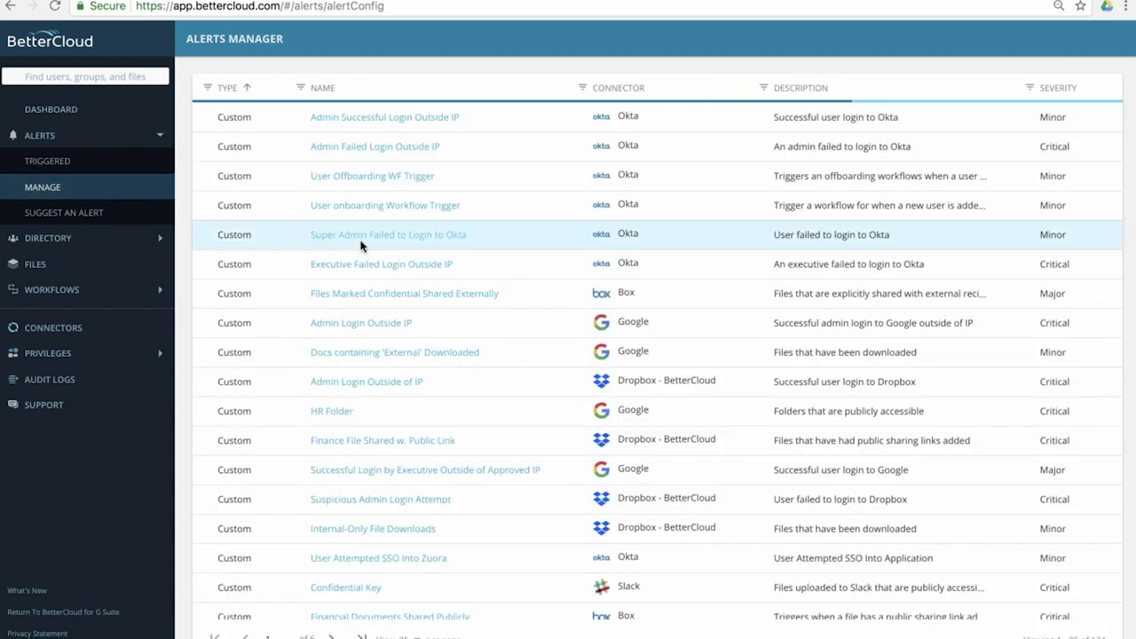
pyautogui.click(622, 89)
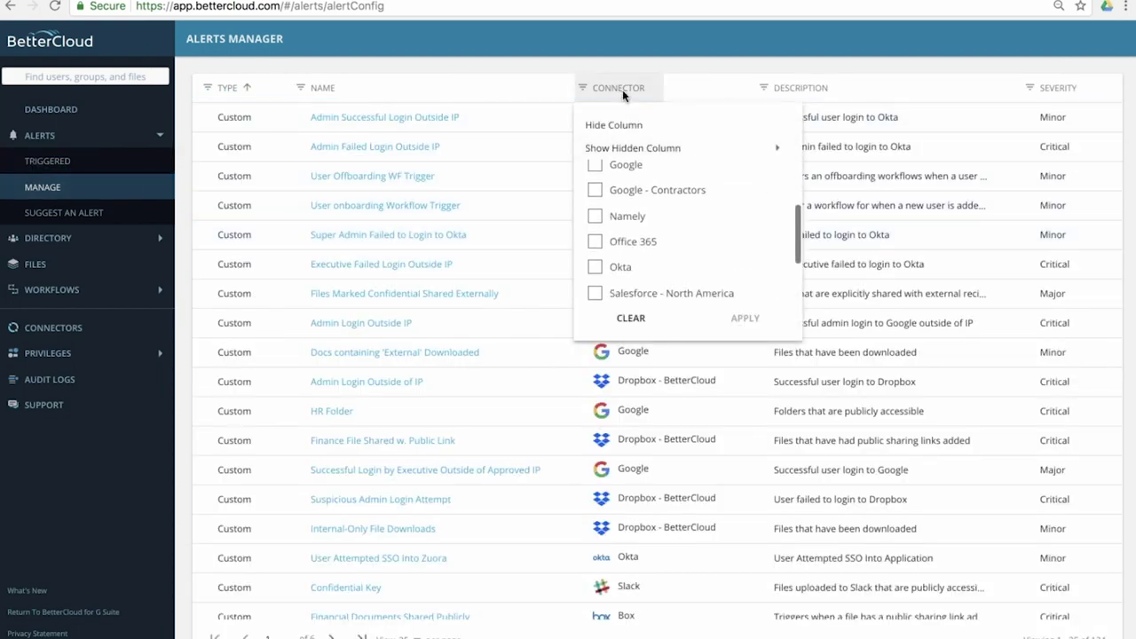
pyautogui.click(595, 263)
pyautogui.click(740, 317)
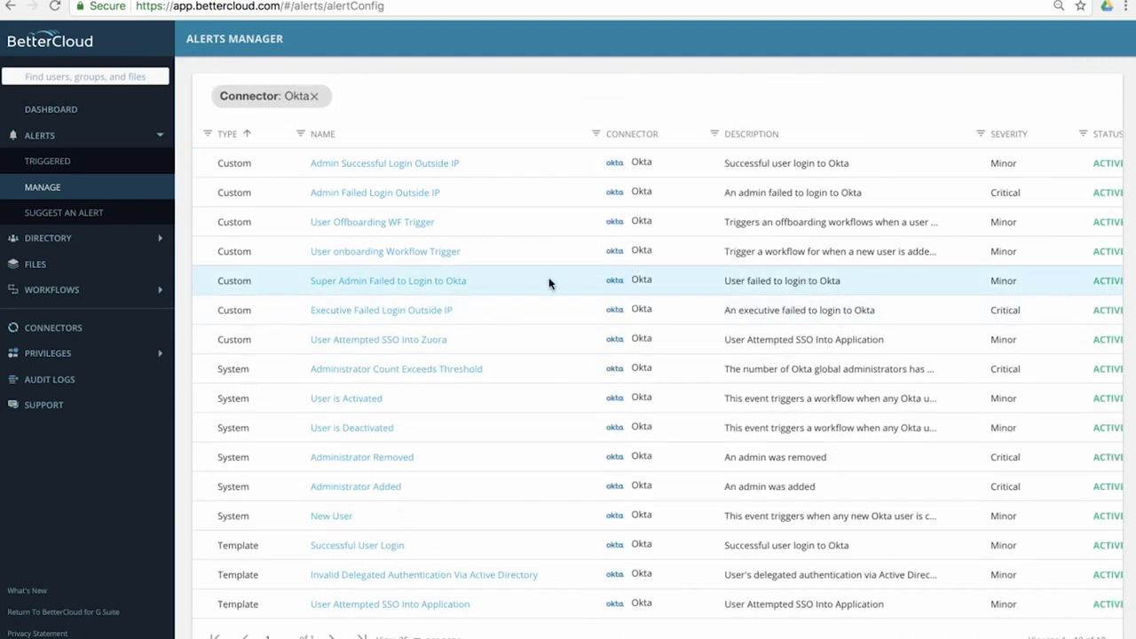
pyautogui.click(426, 341)
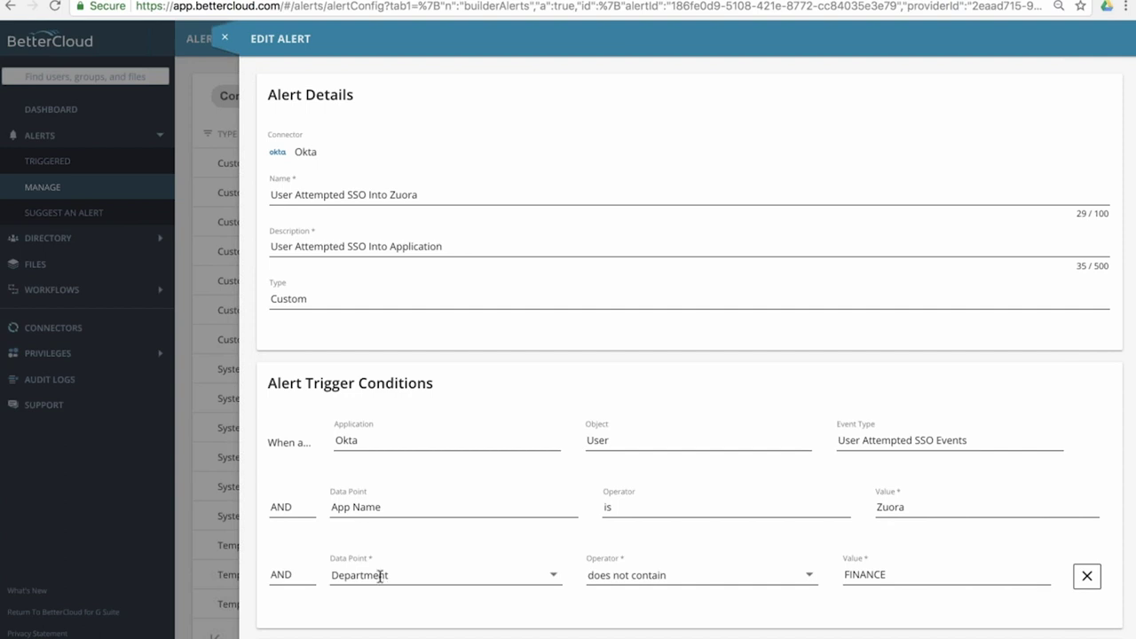
# - Close the alert editor and filter the triggered alerts by the 'Dropbox - BetterCloud' connector
pyautogui.click(223, 39)
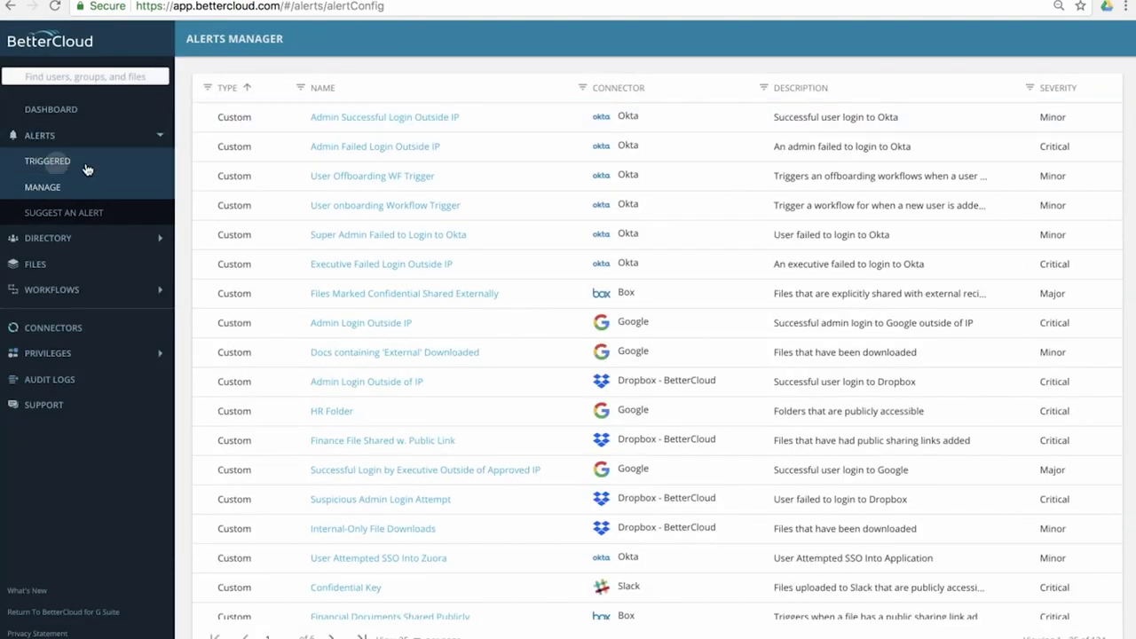
pyautogui.click(47, 161)
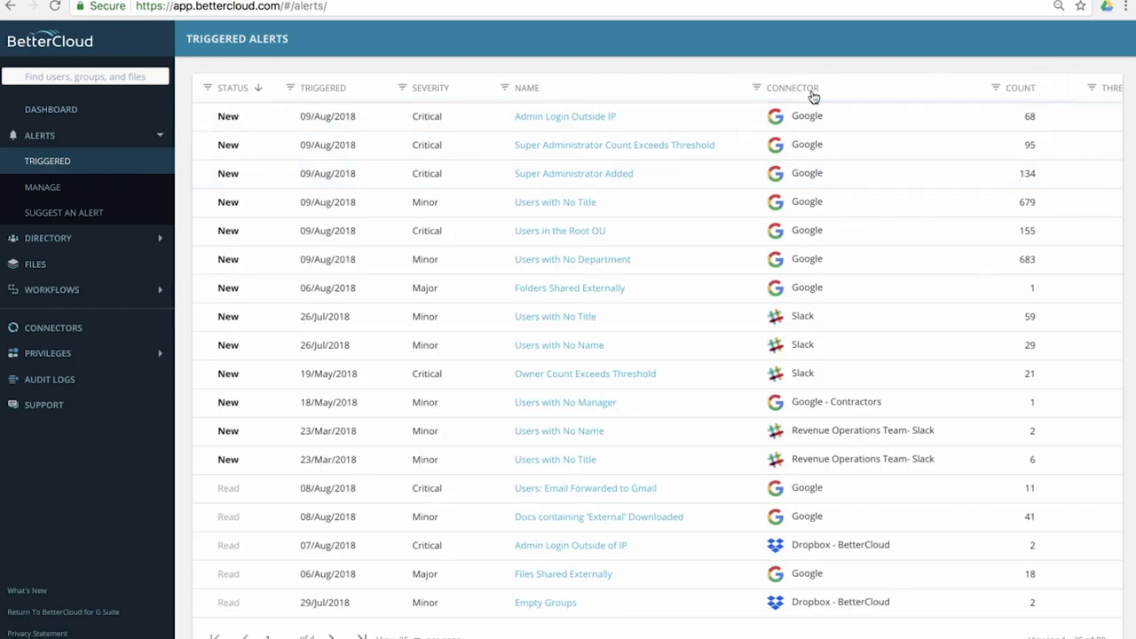
pyautogui.click(811, 90)
pyautogui.click(770, 262)
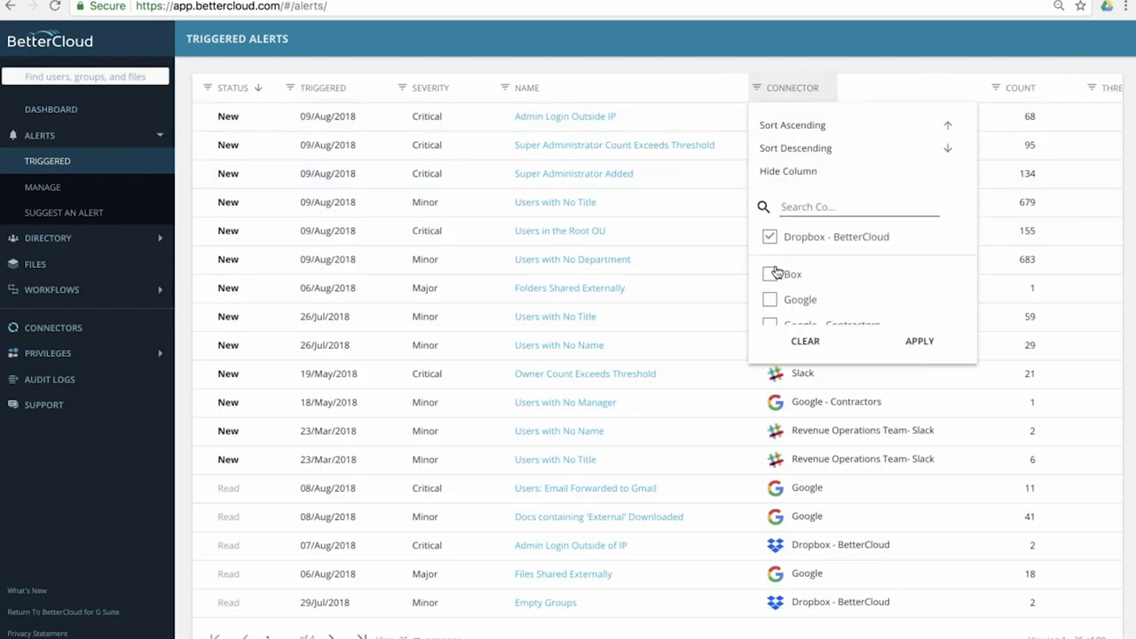
pyautogui.click(920, 341)
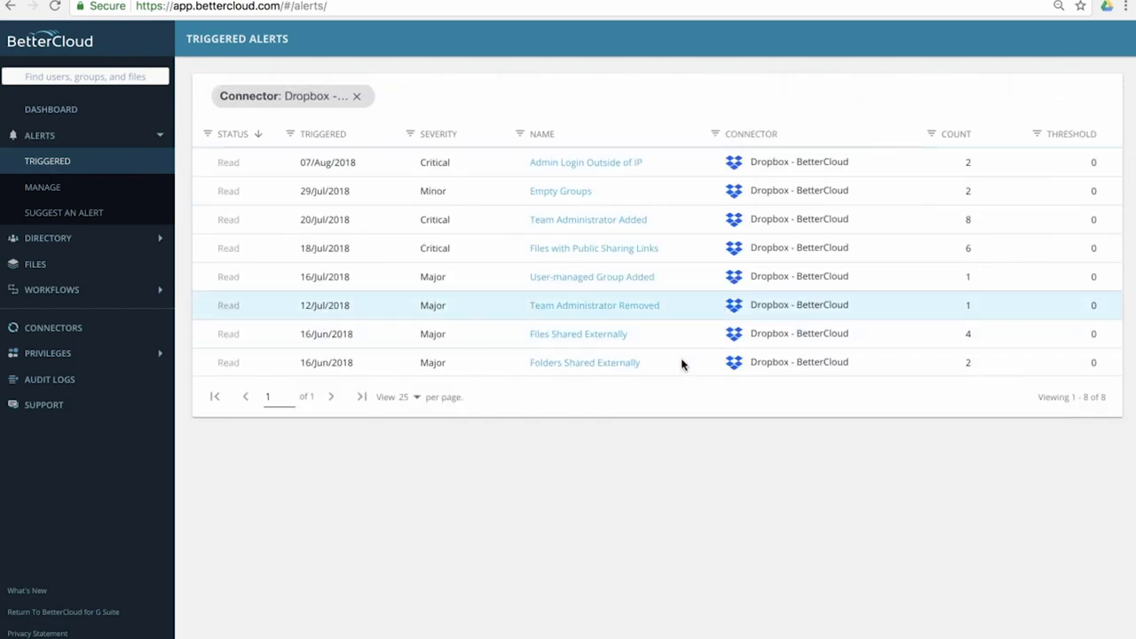
# - Open the 'Team Administrator Added' alert and review the first listed user's profile summary, memberships and files
pyautogui.click(589, 227)
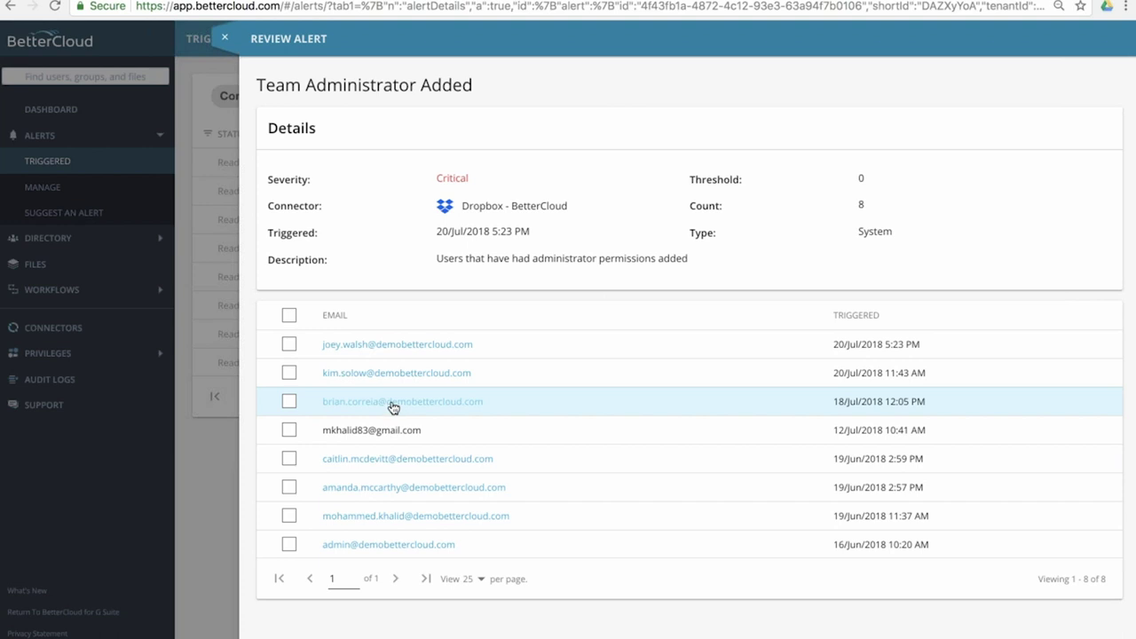
pyautogui.click(397, 354)
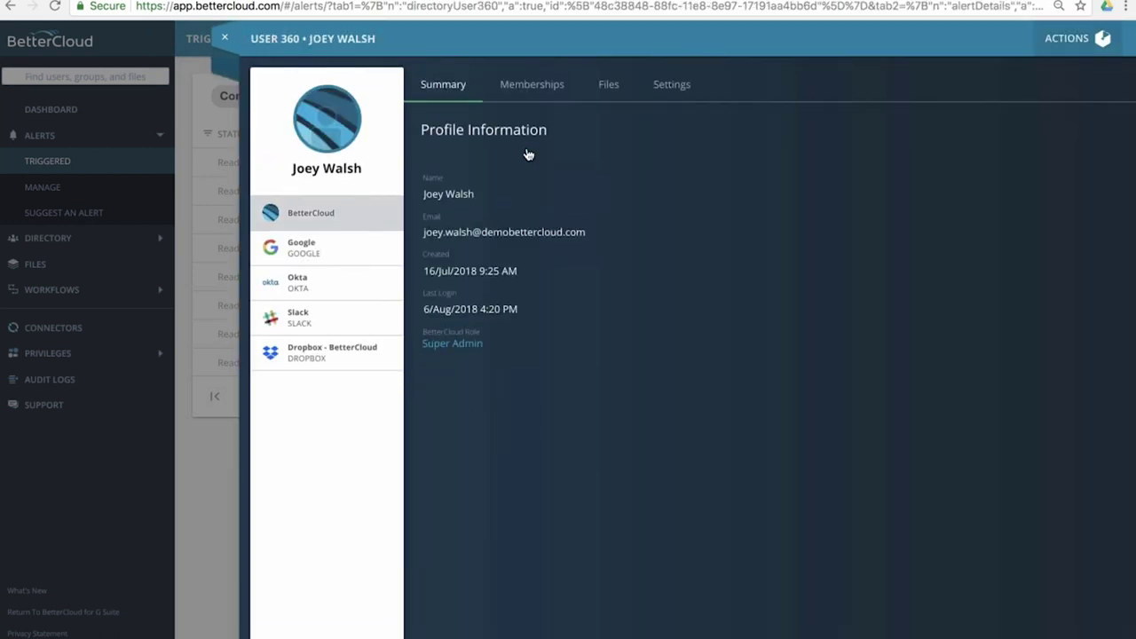
pyautogui.click(531, 83)
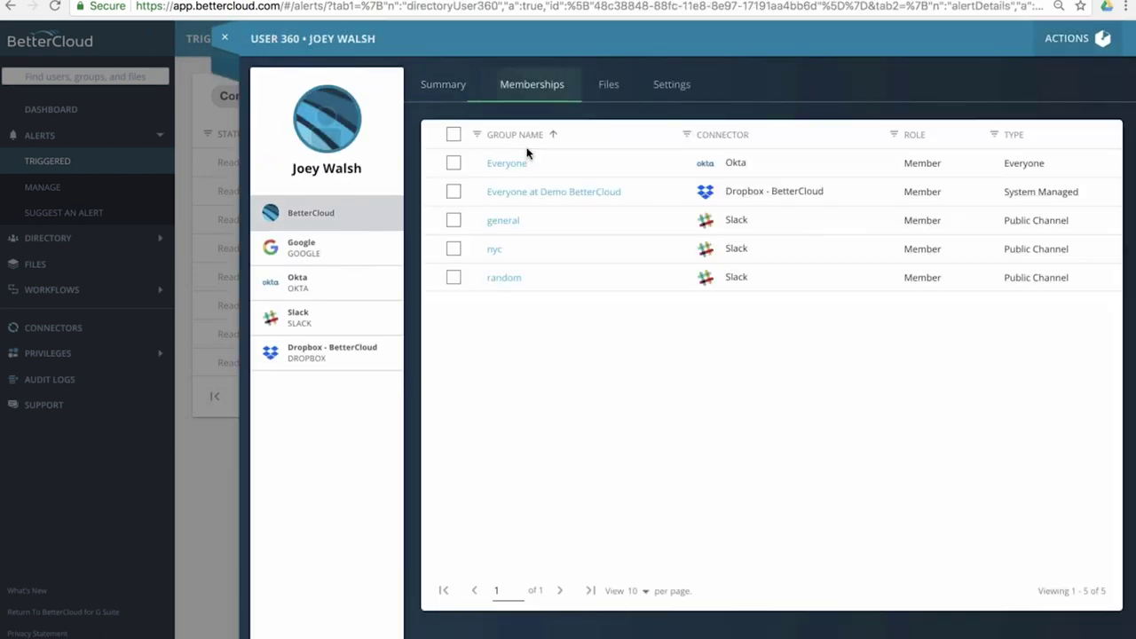
pyautogui.click(611, 87)
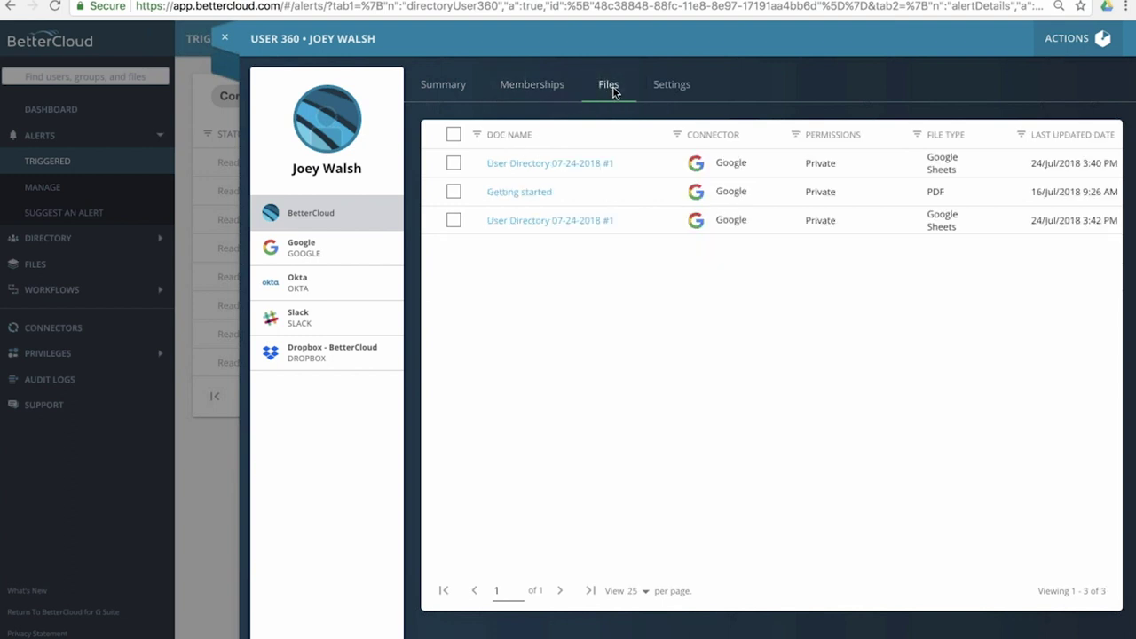
pyautogui.click(441, 89)
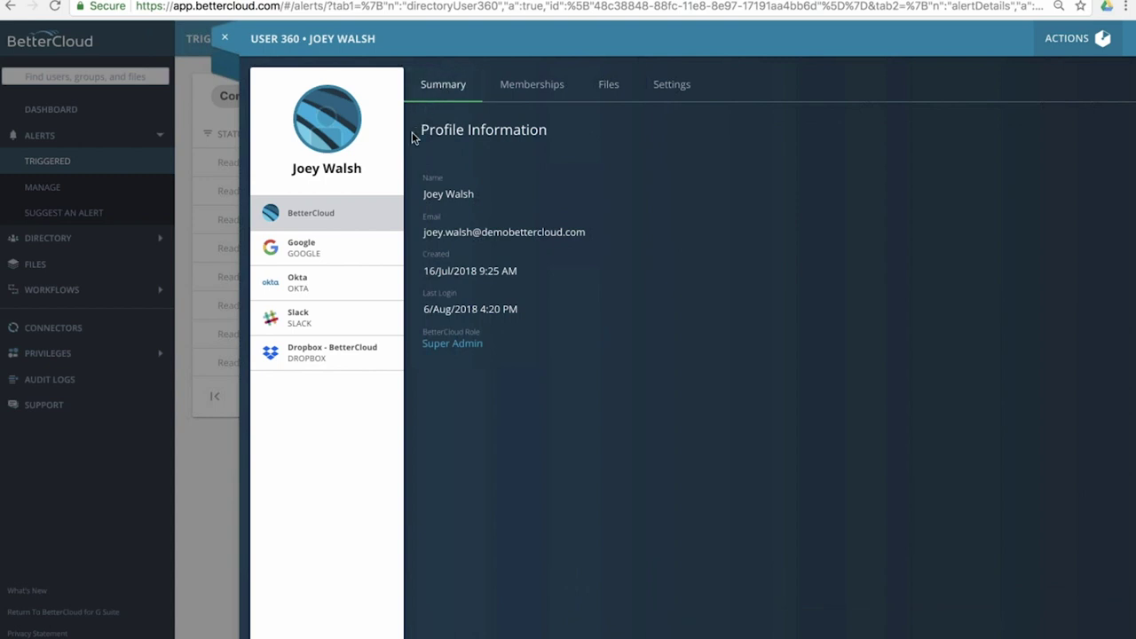
pyautogui.click(227, 40)
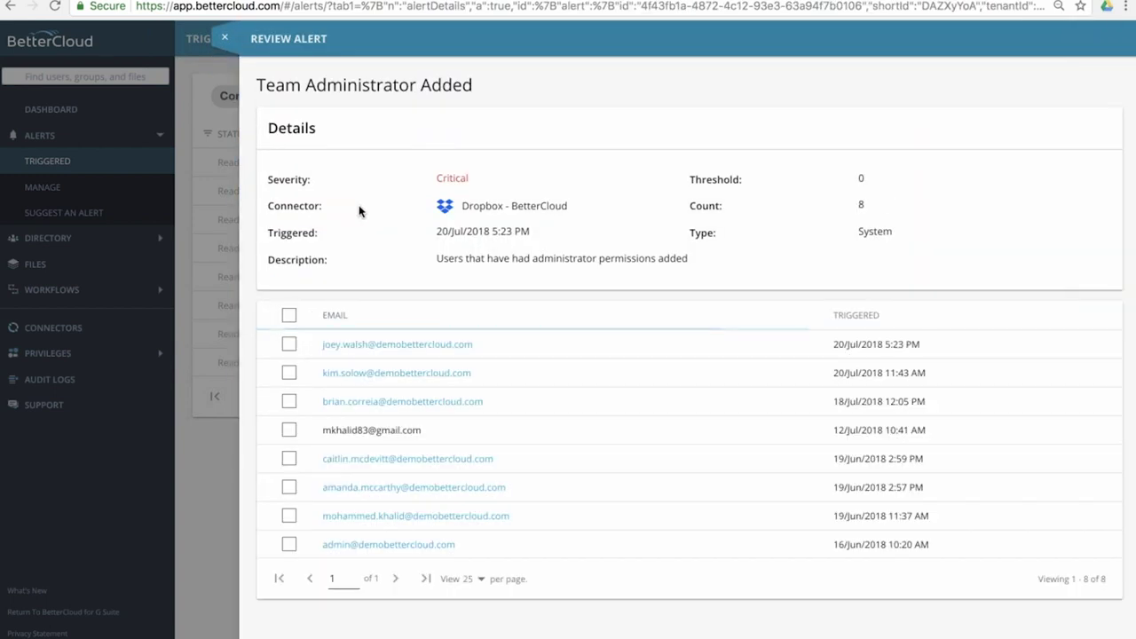
# - Check the roles offered by the Dropbox Set Member's Role action for the first listed user, and close the alert without applying one
pyautogui.click(288, 345)
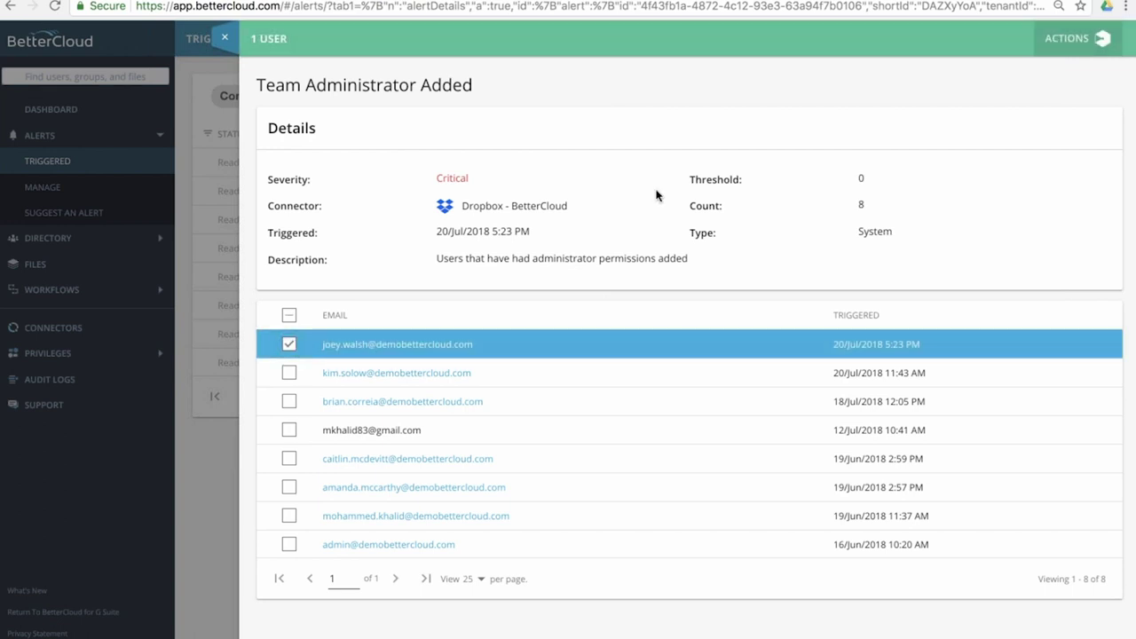
pyautogui.click(1066, 50)
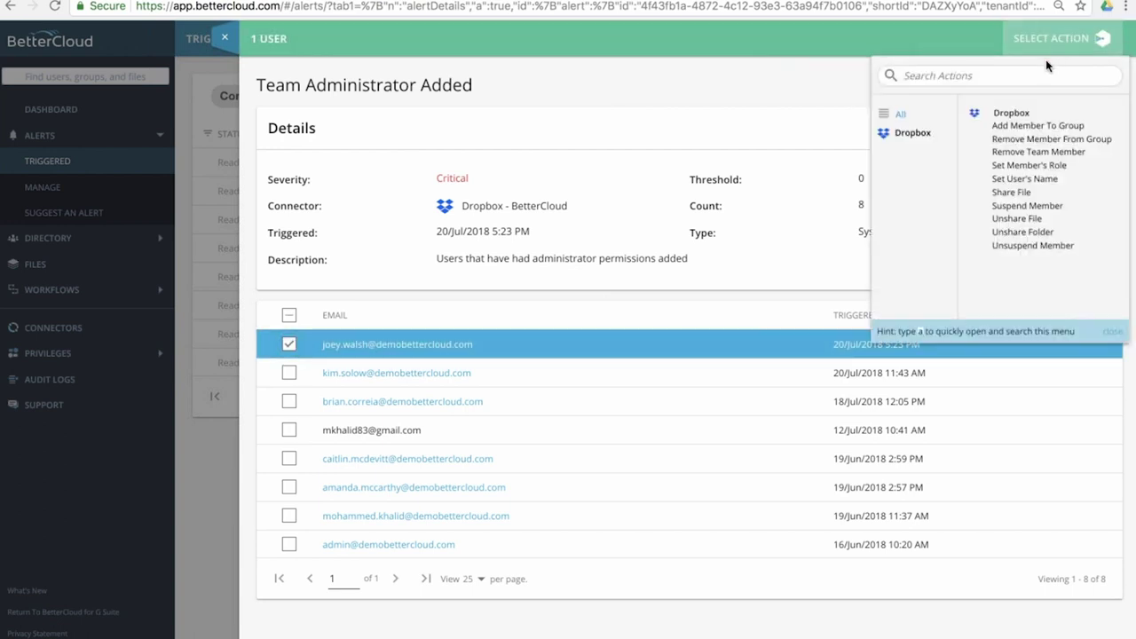
pyautogui.click(1029, 166)
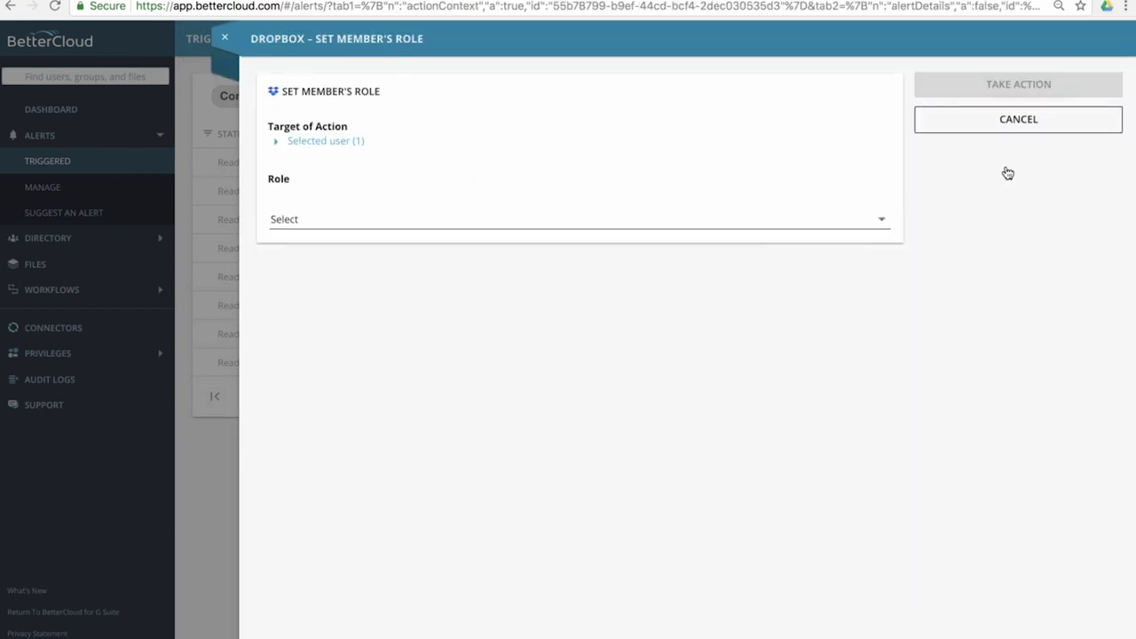
pyautogui.click(391, 221)
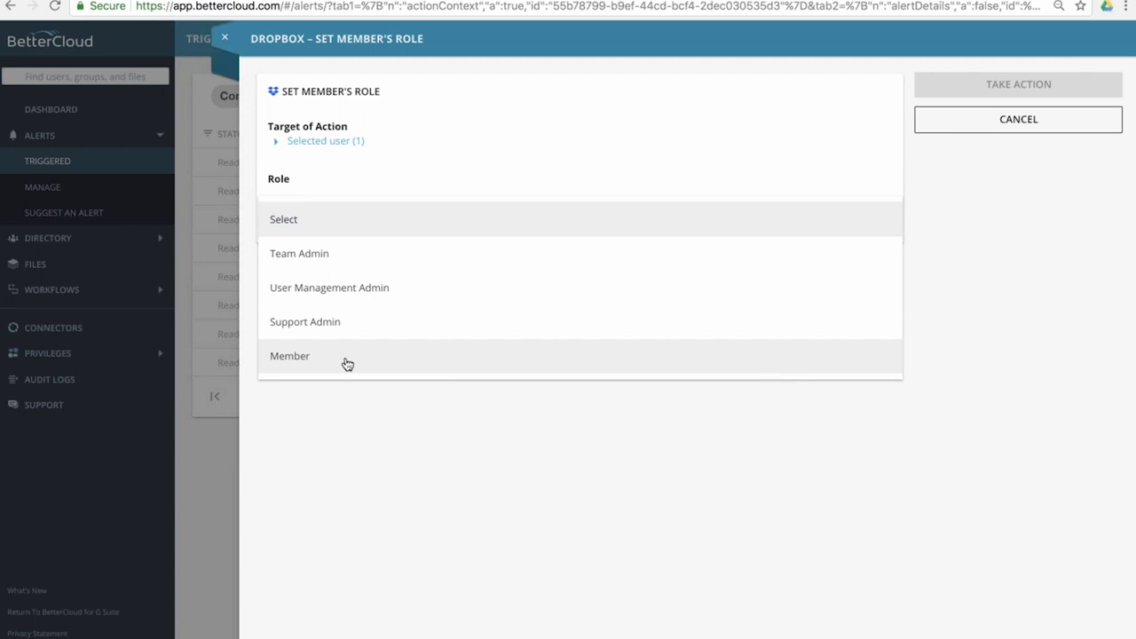
pyautogui.click(224, 42)
pyautogui.click(225, 41)
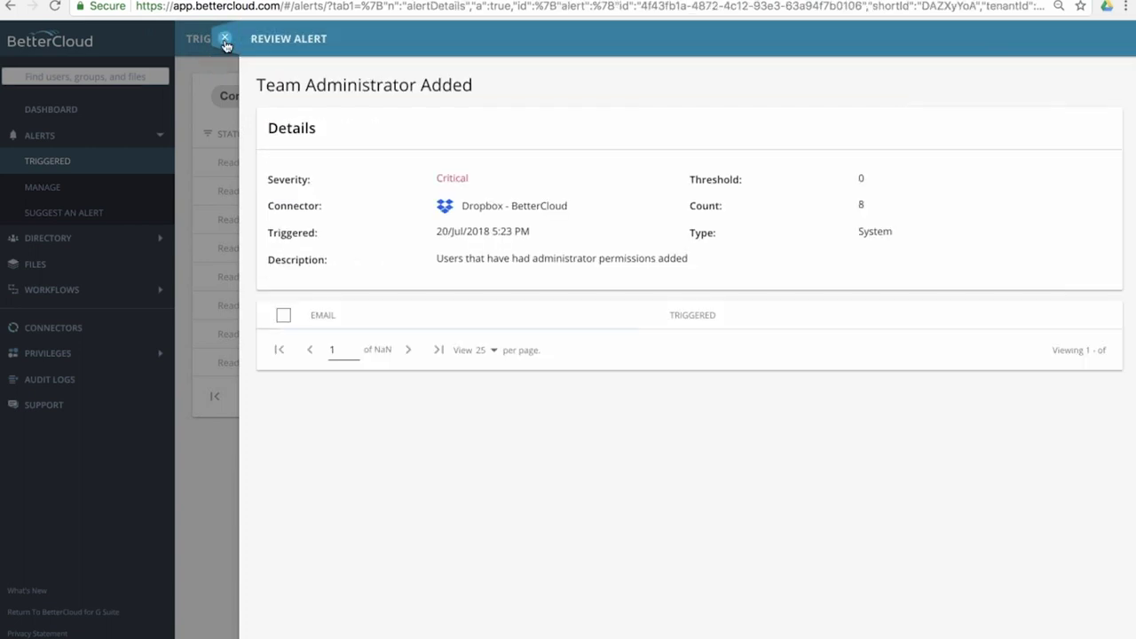
pyautogui.click(224, 42)
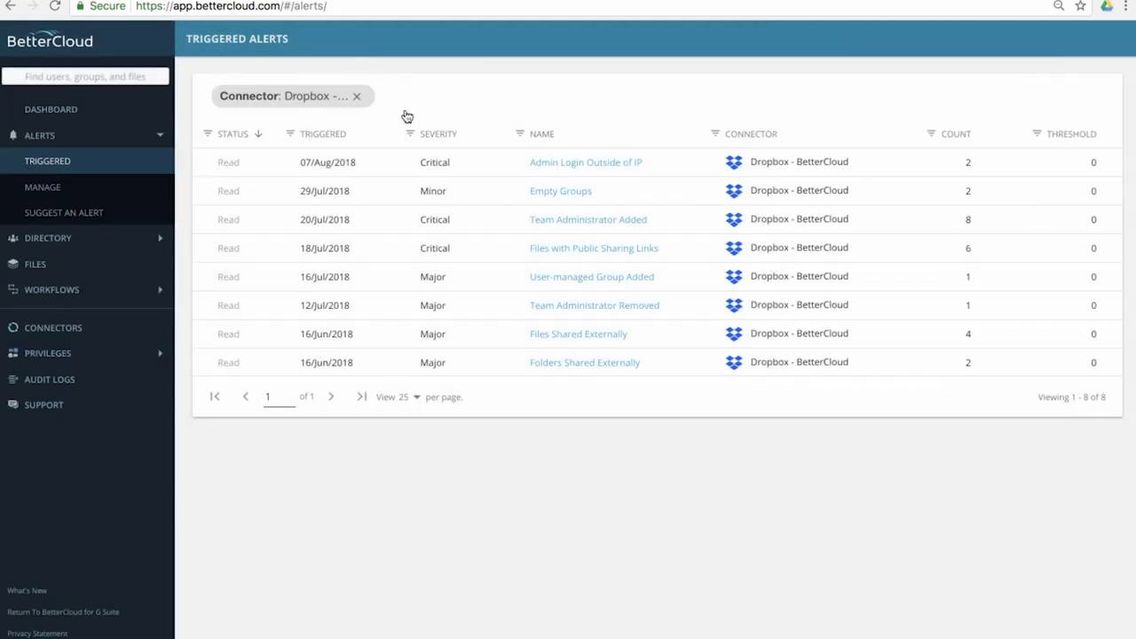
# - Replace the Dropbox connector filter on the triggered alerts with a Slack connector filter
pyautogui.click(356, 96)
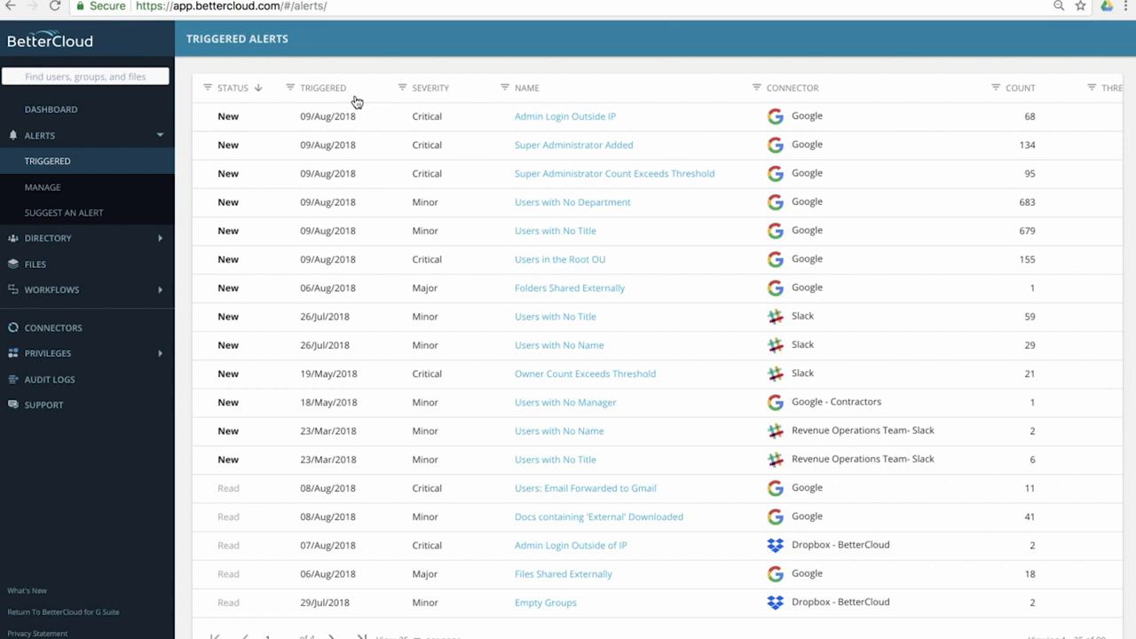
pyautogui.scroll(-5, 793, 297)
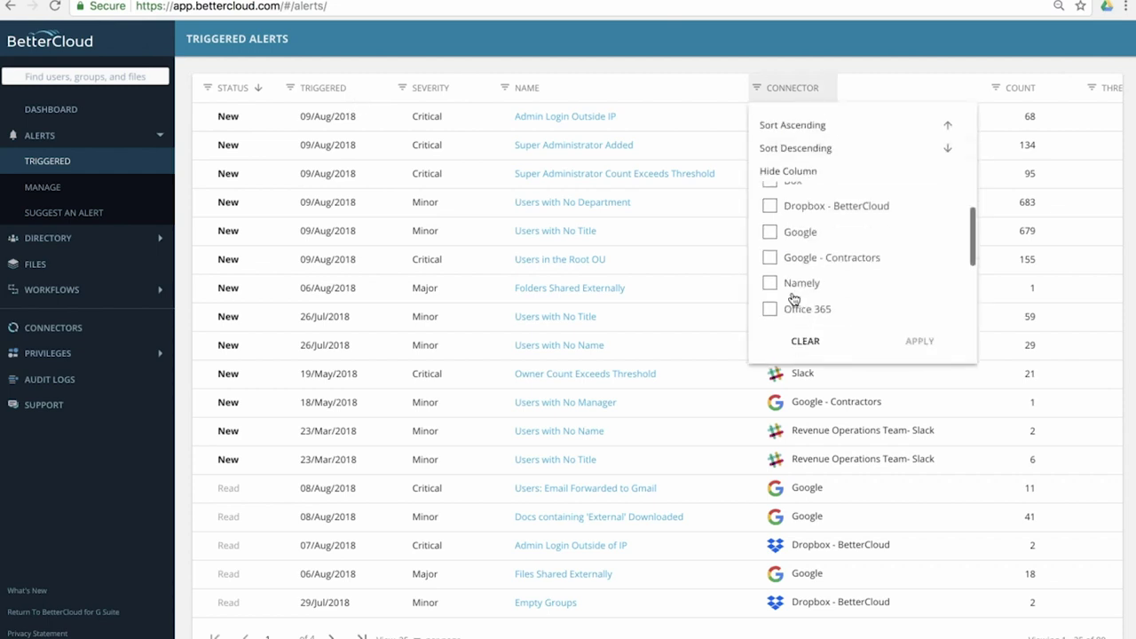
pyautogui.scroll(-1, 794, 296)
pyautogui.click(789, 300)
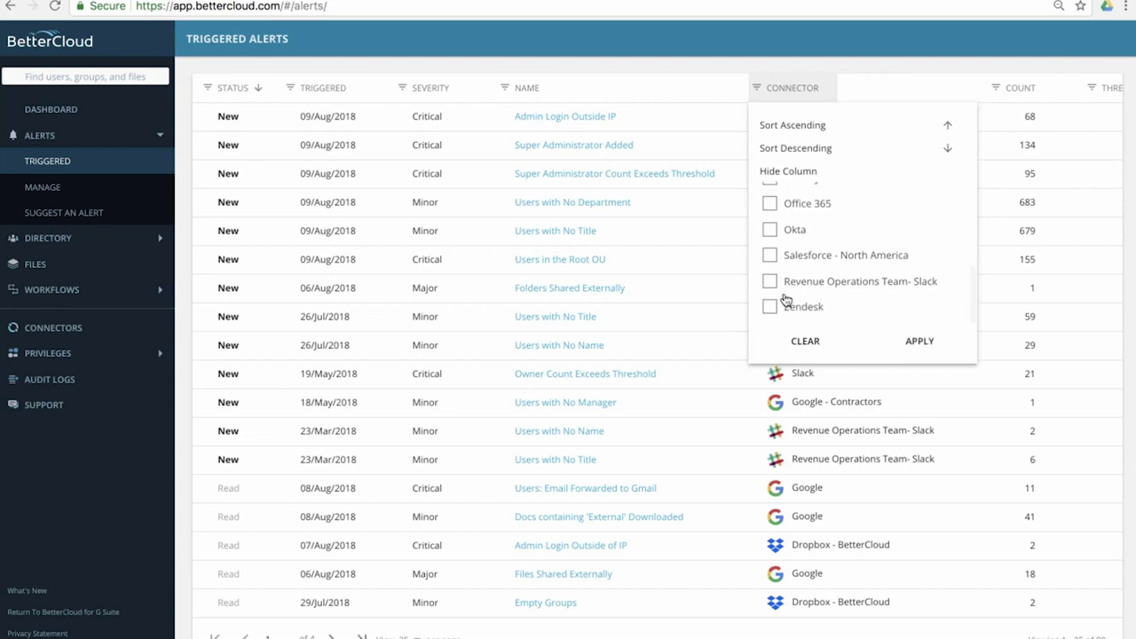
pyautogui.click(923, 345)
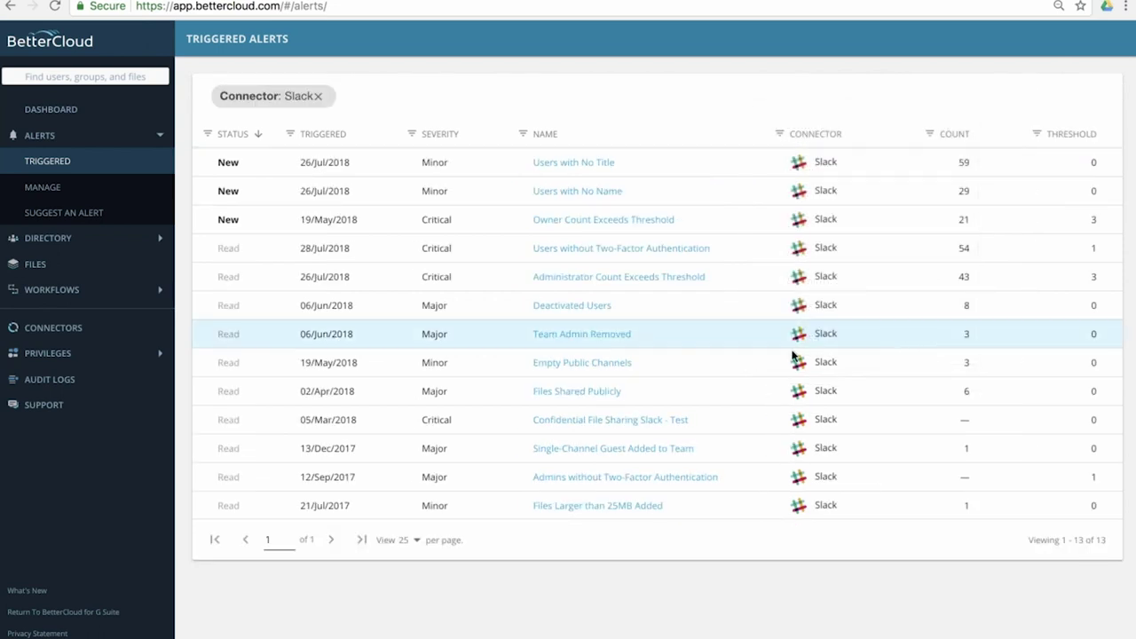
# - Examine Slack's Send Direct Message action for all users on the first page of the 'Users without Two-Factor Authentication' alert, without sending anything
pyautogui.click(666, 249)
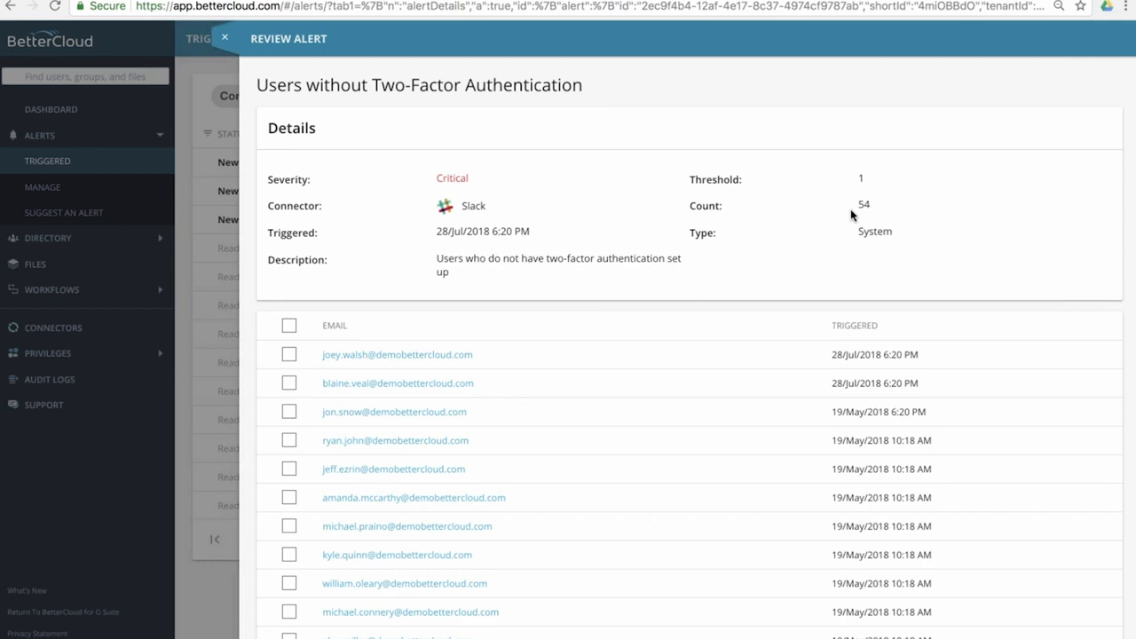
pyautogui.click(305, 325)
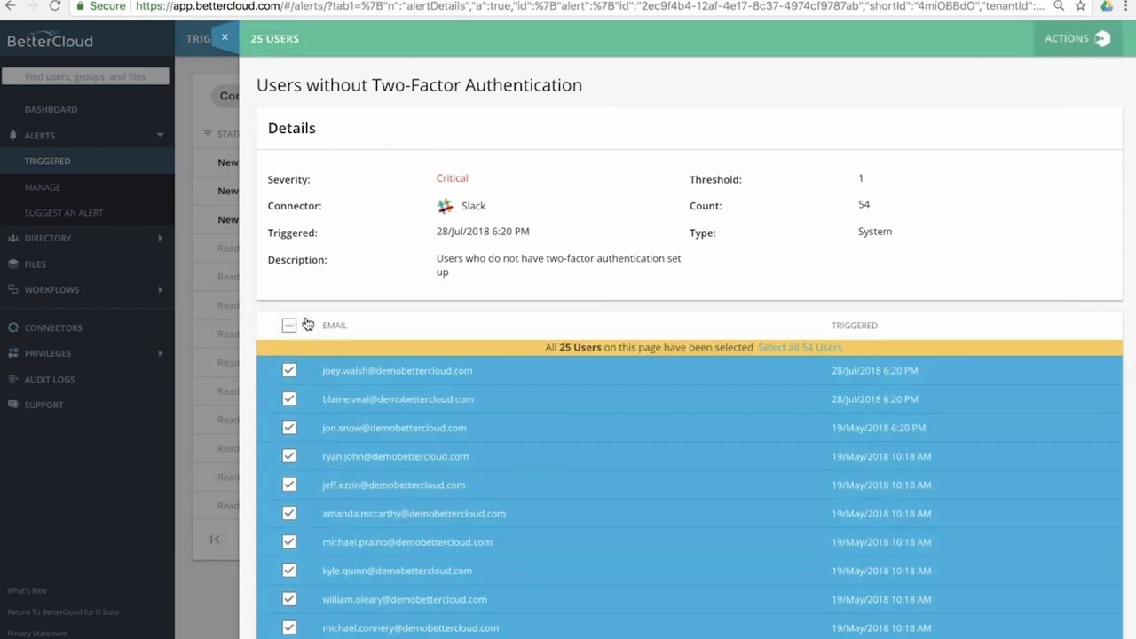
pyautogui.click(1075, 38)
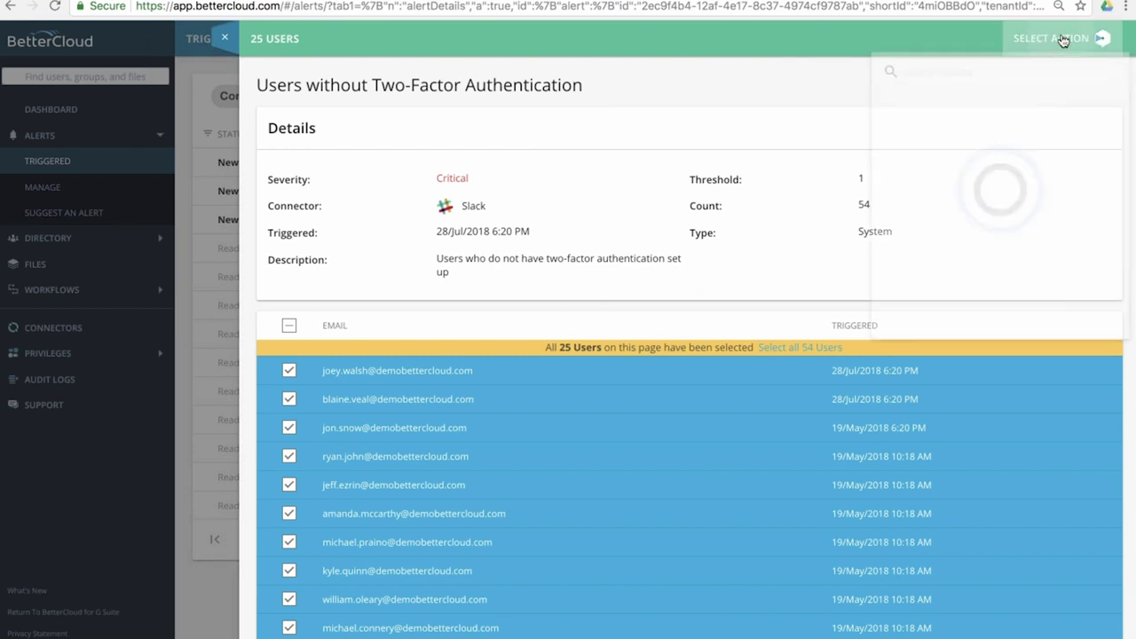
pyautogui.click(973, 75)
pyautogui.write('send')
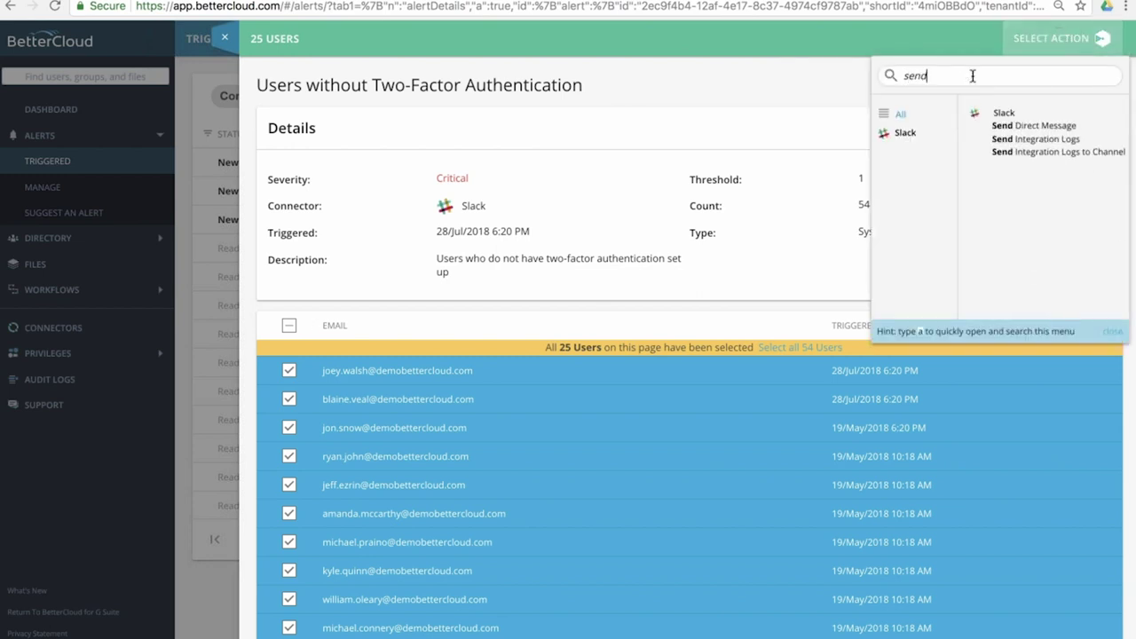
pyautogui.click(1074, 142)
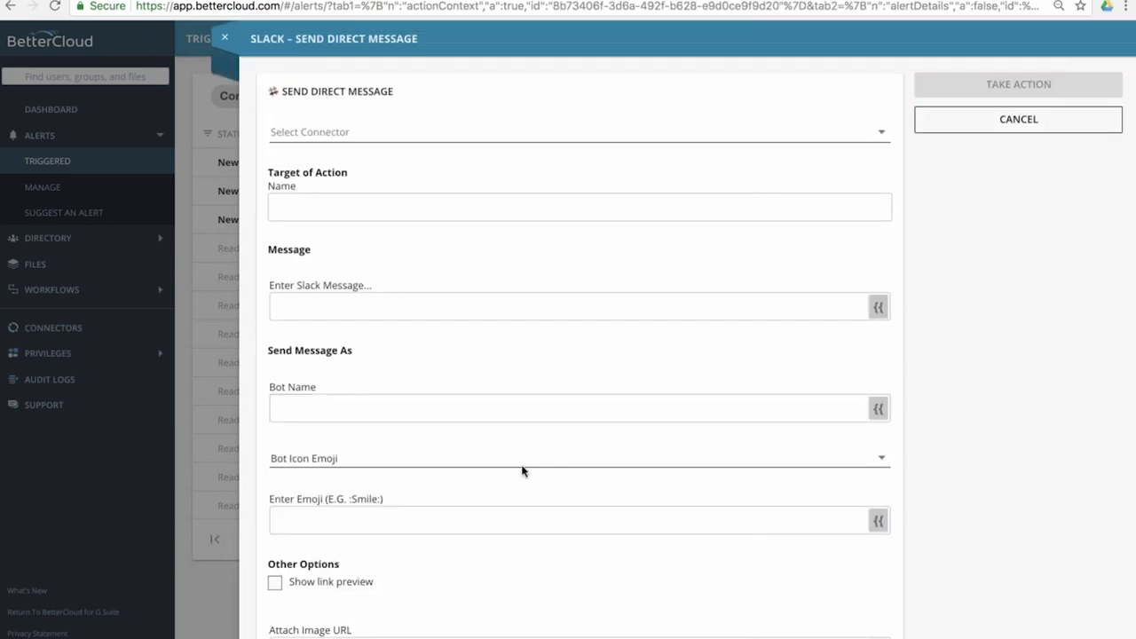
pyautogui.click(224, 37)
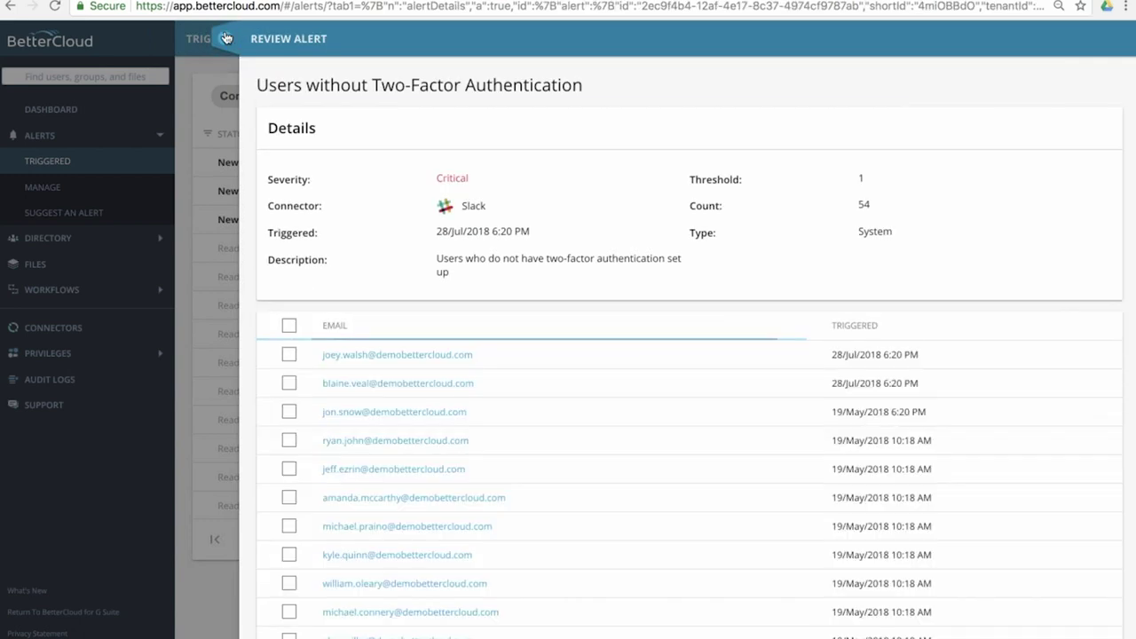
pyautogui.click(226, 37)
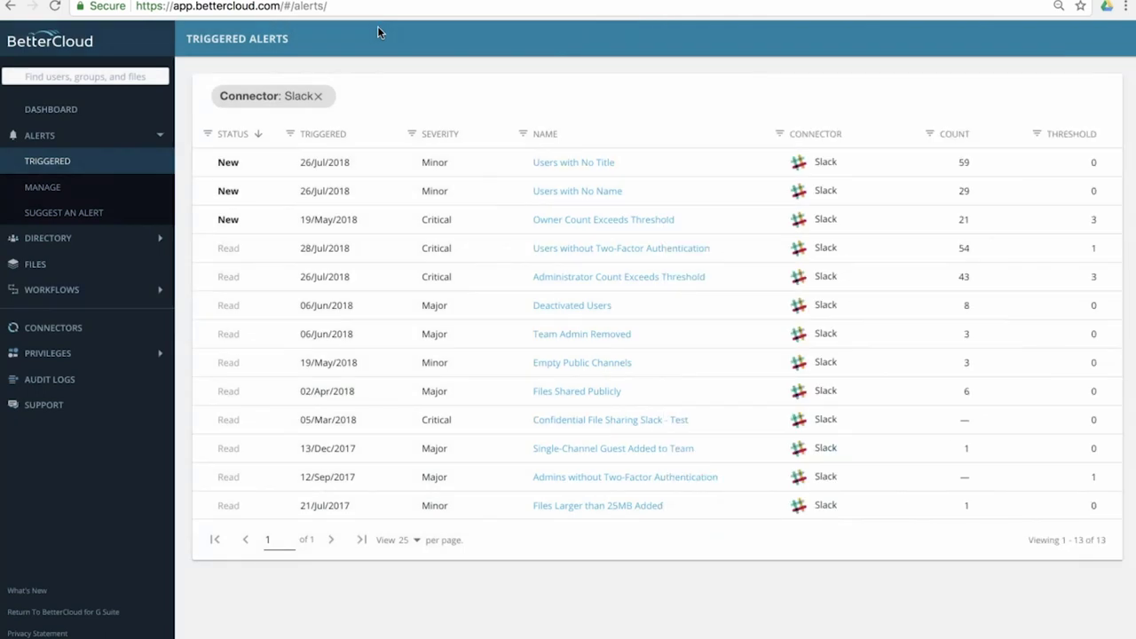
# - Clear the Slack filter from the triggered alerts and open the Alerts Manager
pyautogui.click(326, 84)
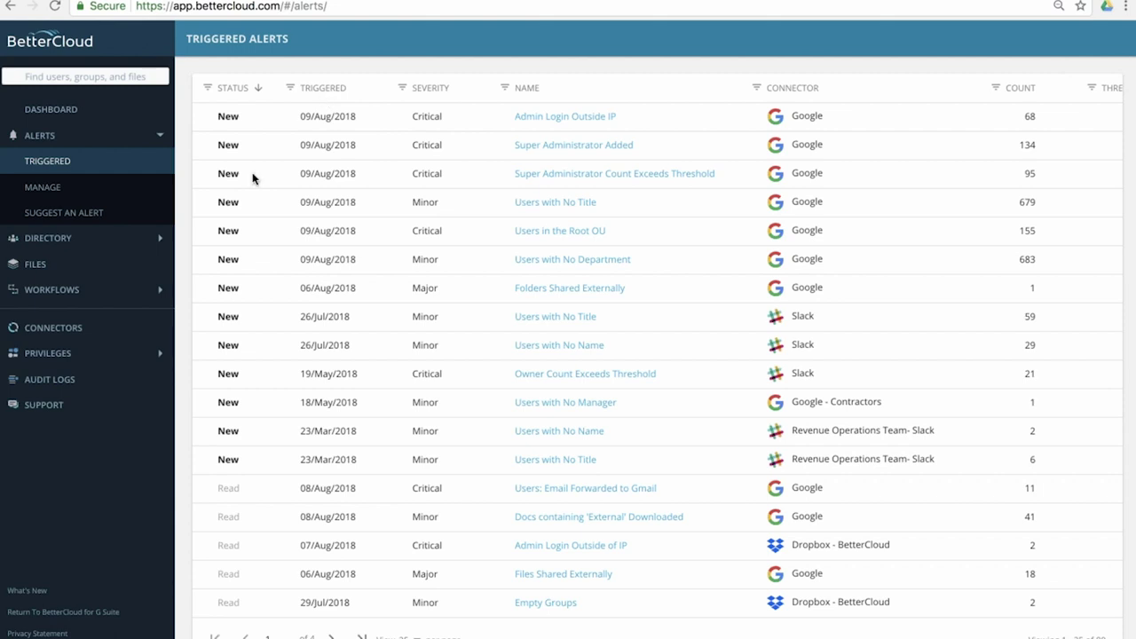
pyautogui.click(78, 186)
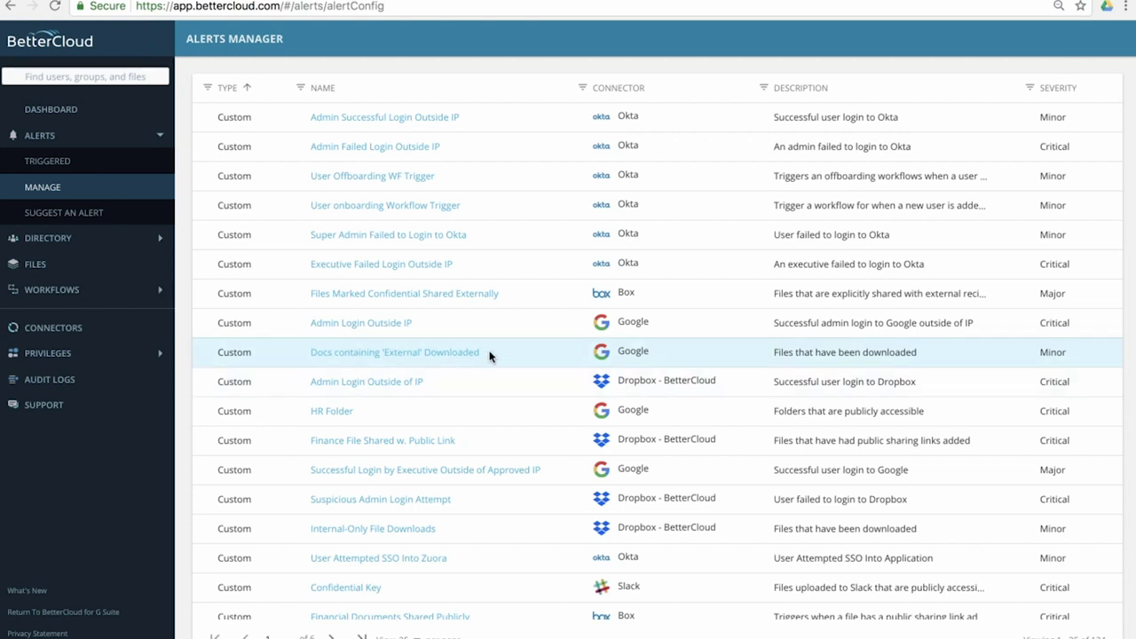
# - Start a new workflow and add the Google - Contractors alert 'Users: Email Forwarded to Gmail' as its WHEN event
pyautogui.click(71, 293)
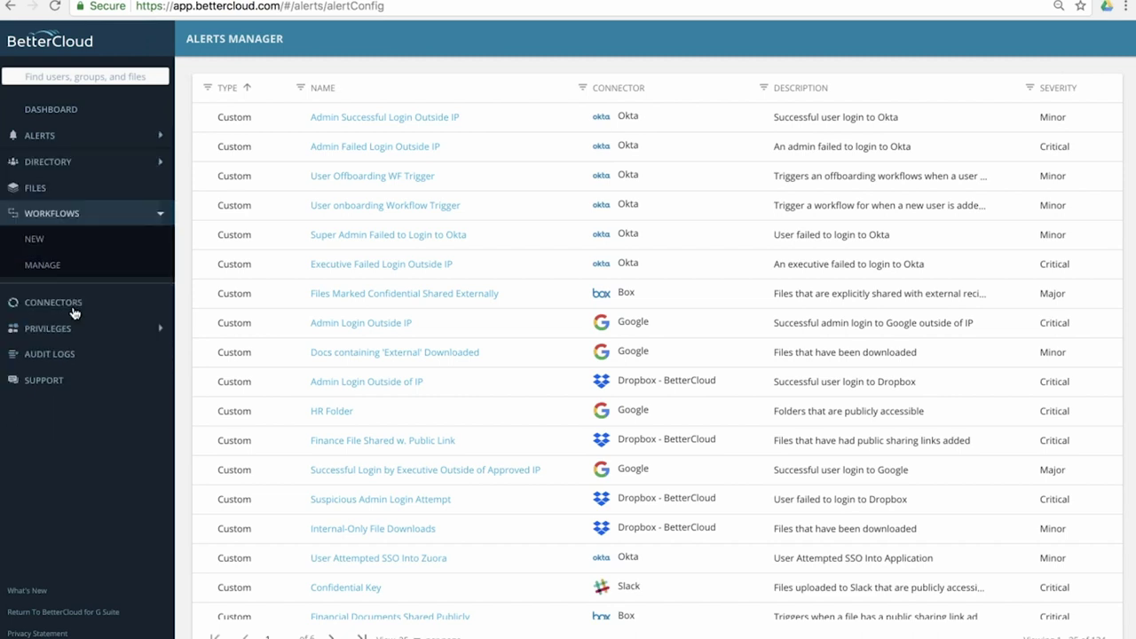
pyautogui.click(64, 240)
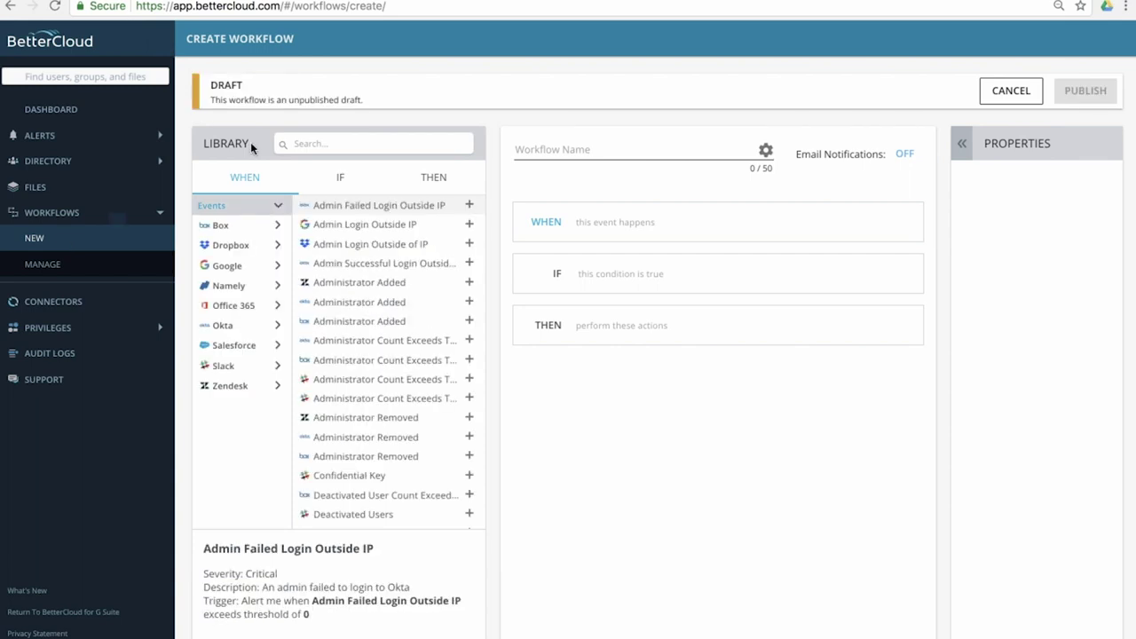
pyautogui.click(353, 142)
pyautogui.write('email')
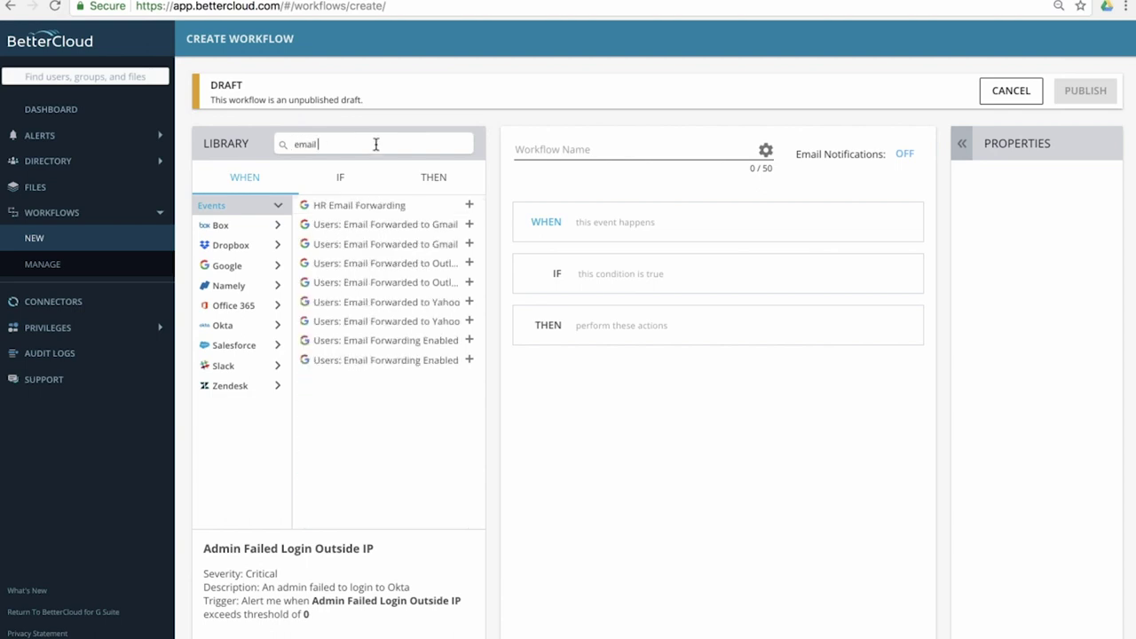
pyautogui.click(470, 225)
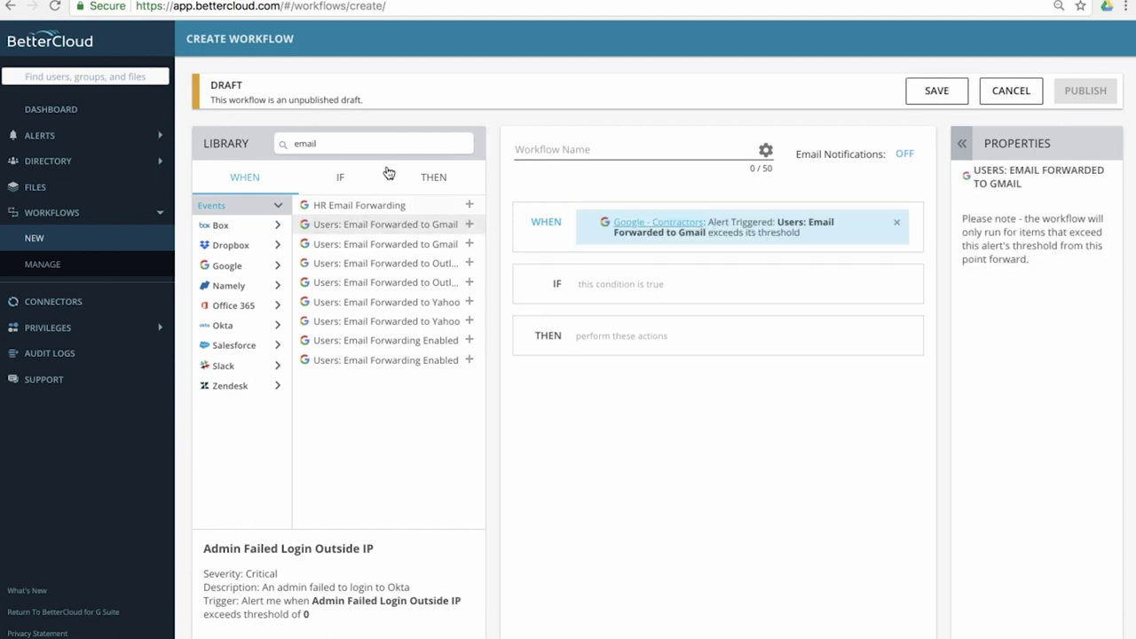
# - Show the workflow library's IF conditions and clear the 'email' search term
pyautogui.click(354, 176)
pyautogui.click(327, 147)
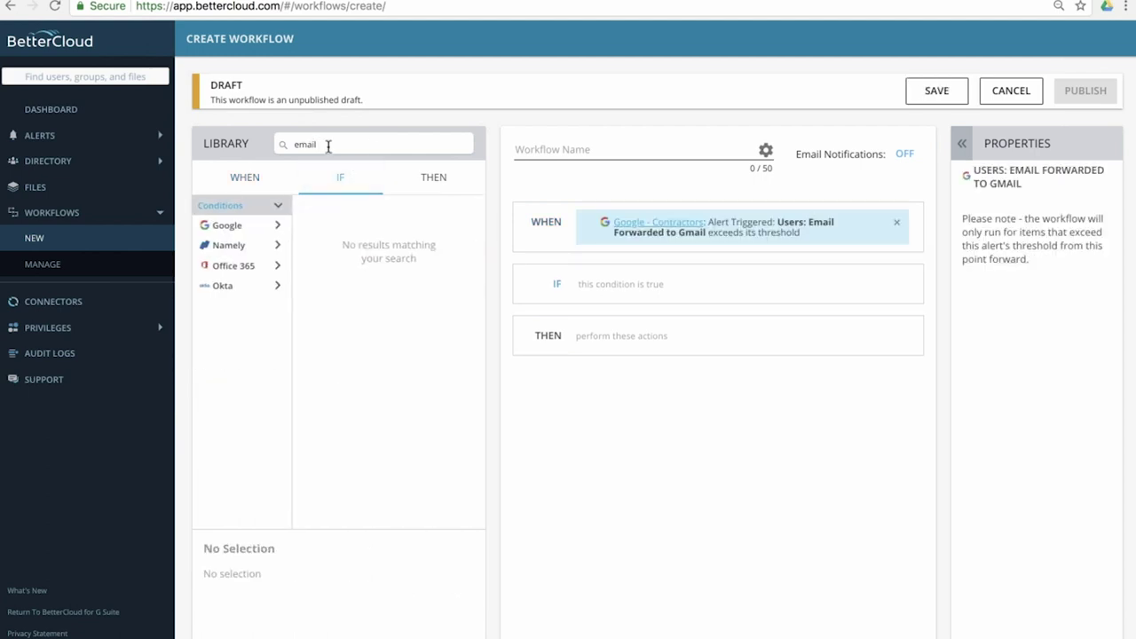
pyautogui.press('BackSpace')
pyautogui.press('BackSpace')
pyautogui.press('BackSpace')
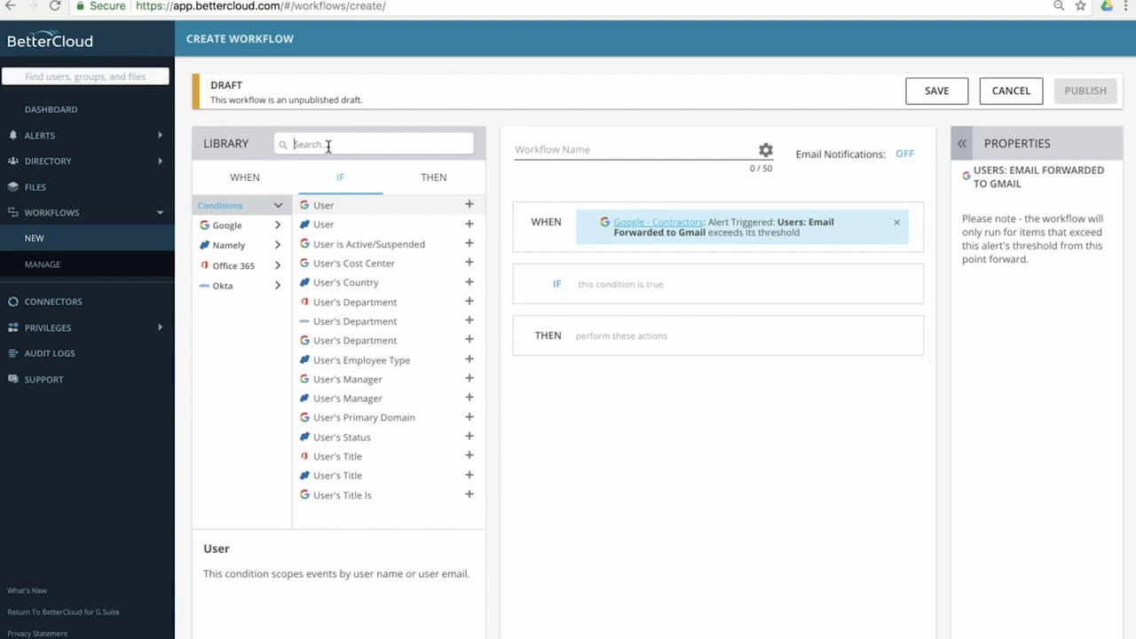
# - Find the 'send' actions in the workflow library and add Slack's Send Direct Message as the first THEN action
pyautogui.click(435, 177)
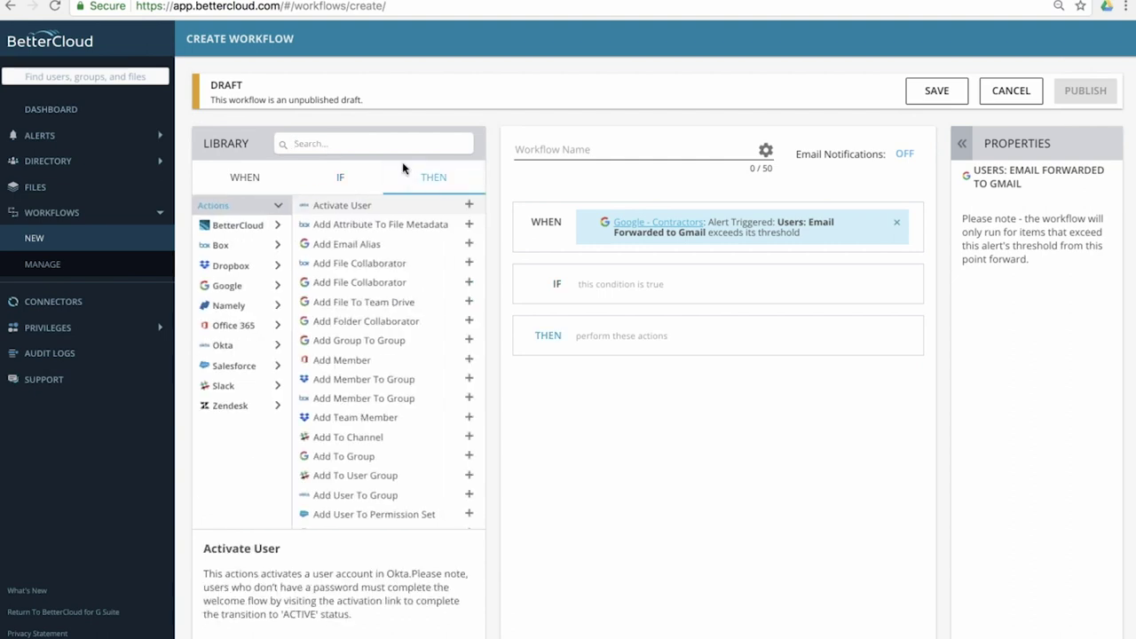
pyautogui.click(335, 144)
pyautogui.write('send')
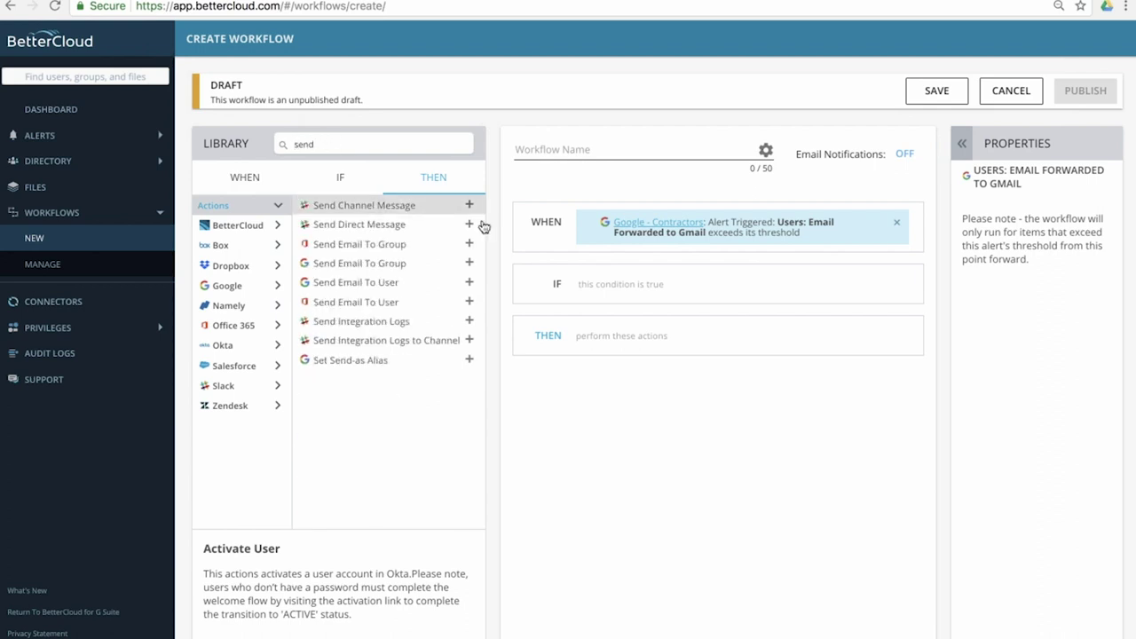
pyautogui.click(470, 224)
# - Search the library's actions for 'set fo' and add Google's Set Forwarding Settings as the second THEN action
pyautogui.click(340, 145)
pyautogui.press('BackSpace')
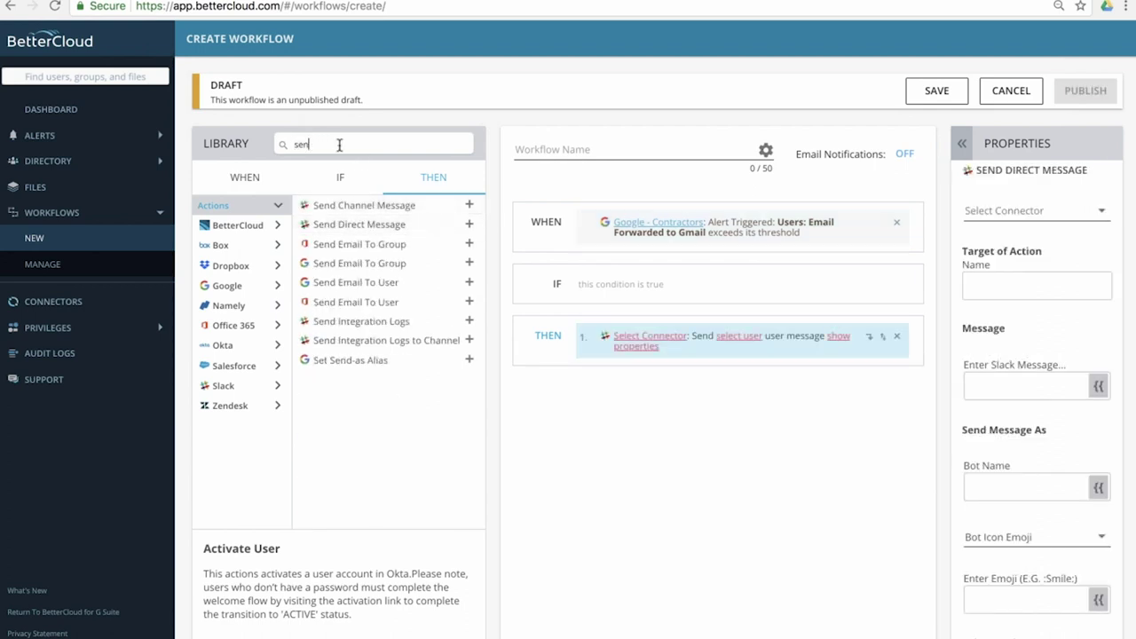
pyautogui.press('BackSpace')
pyautogui.press('BackSpace')
pyautogui.press('BackSpace')
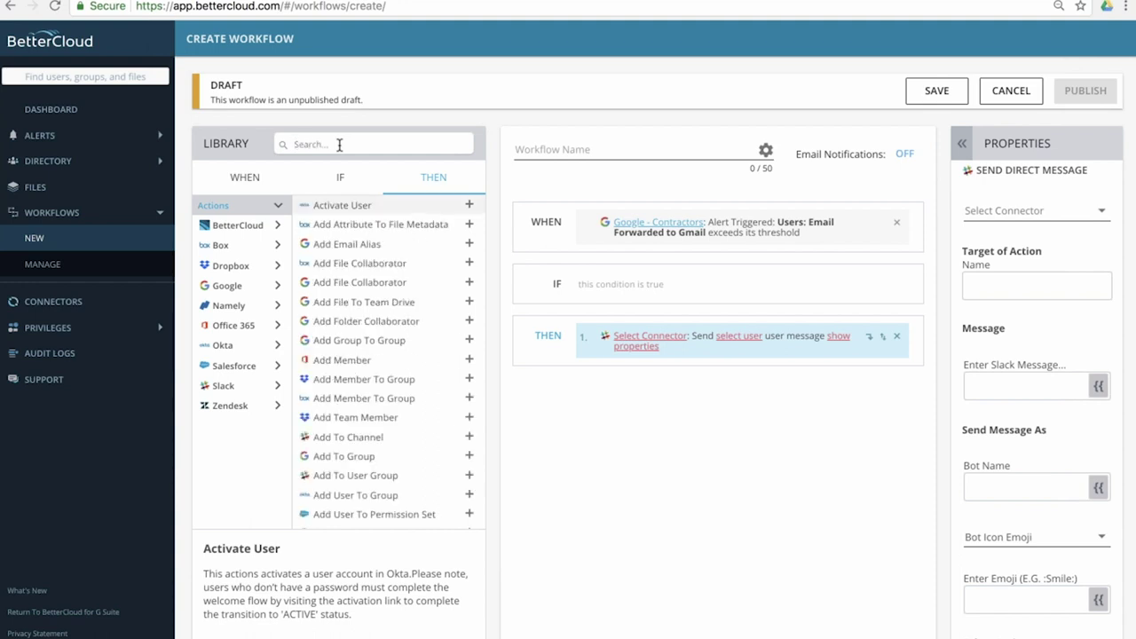
pyautogui.write('set fo')
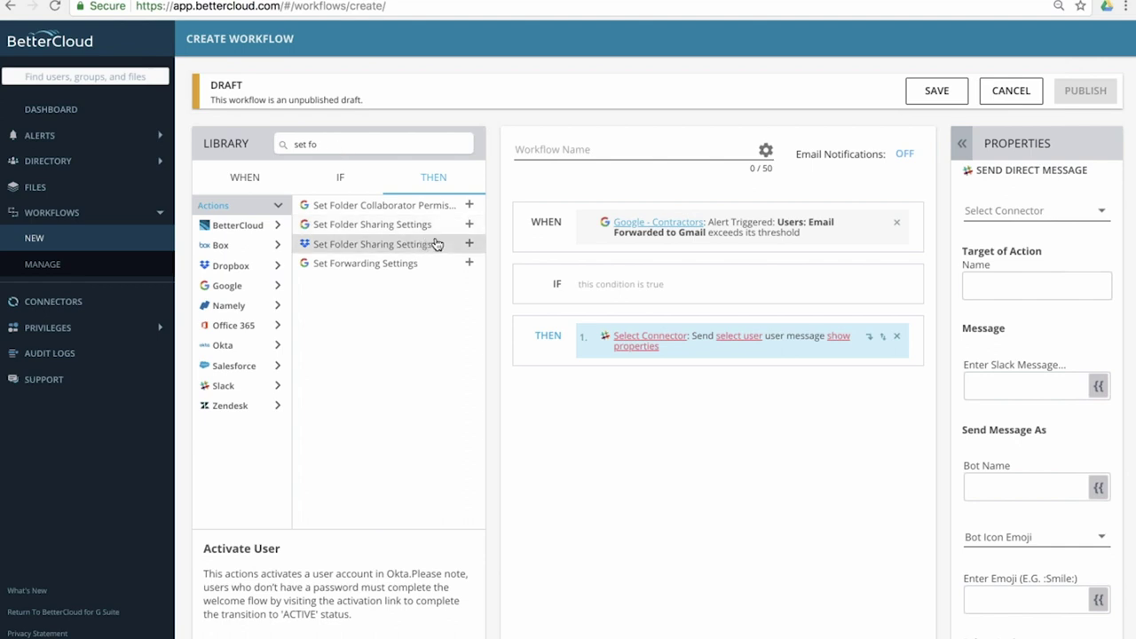
pyautogui.click(468, 264)
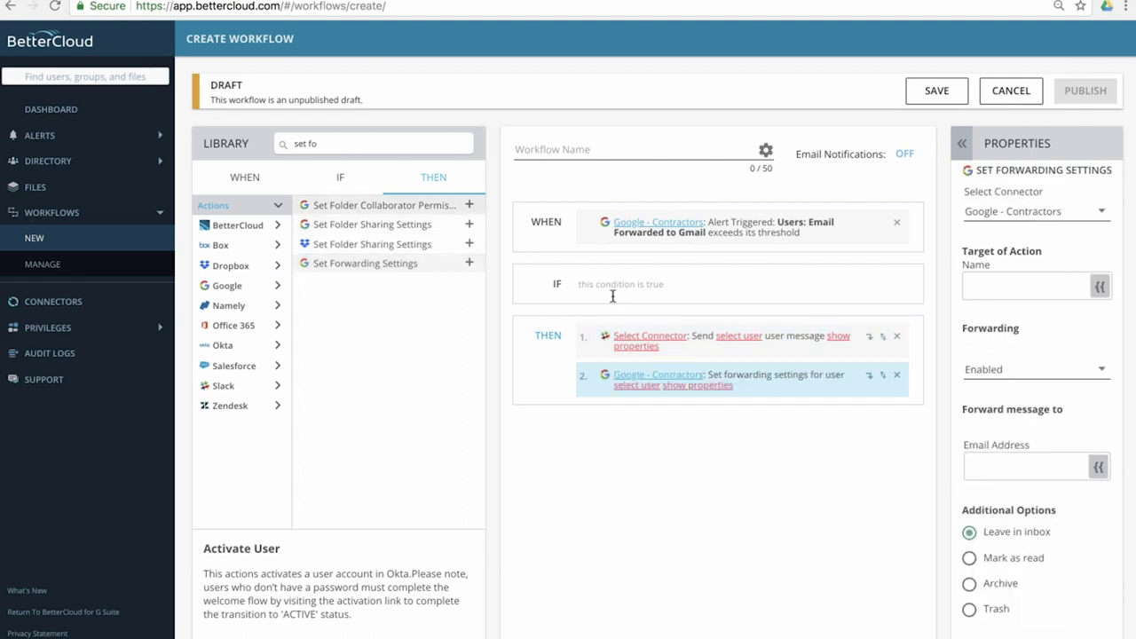
# - Search the library's actions for 'send e' and add Google's Send Email To Group as the third THEN action
pyautogui.click(381, 140)
pyautogui.press('BackSpace')
pyautogui.press('BackSpace')
pyautogui.press('BackSpace')
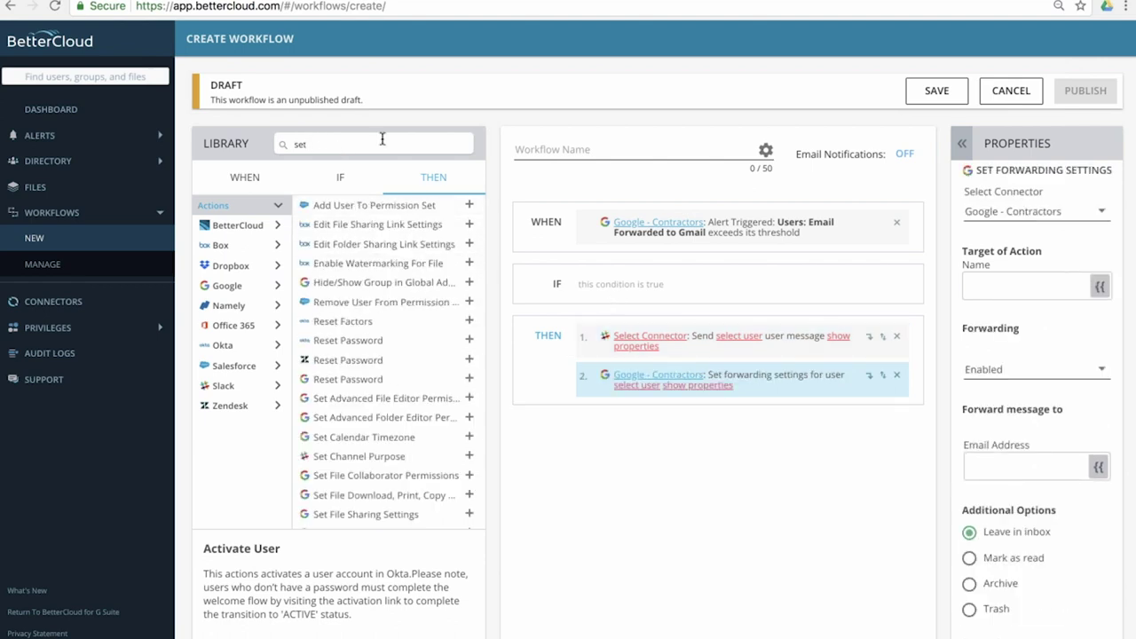
pyautogui.press('BackSpace')
pyautogui.press('BackSpace')
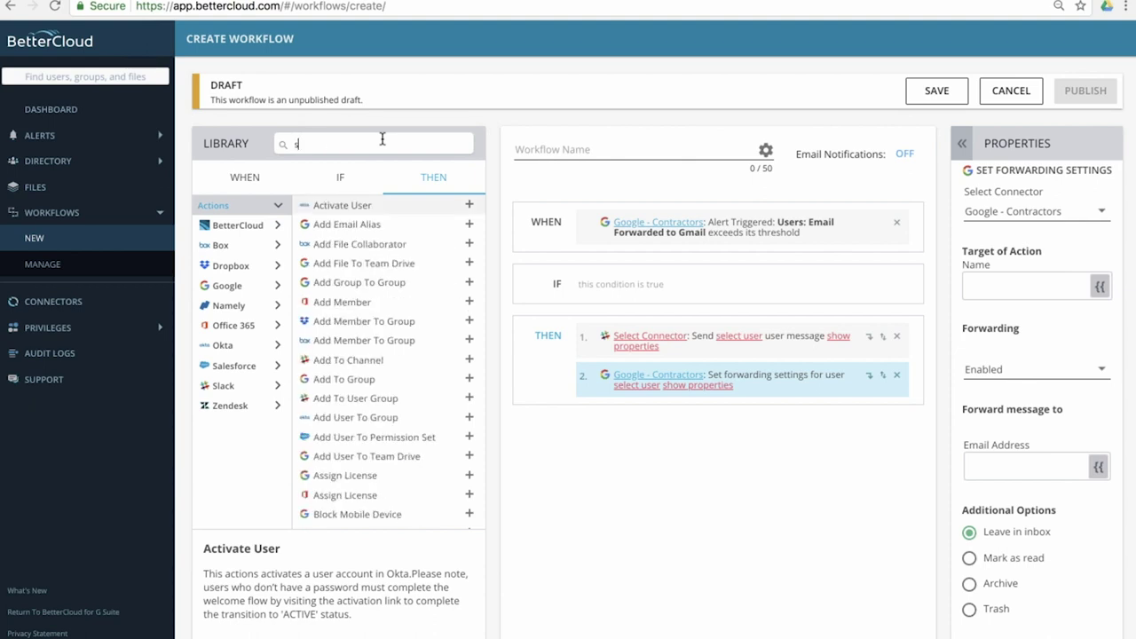
pyautogui.write('end e')
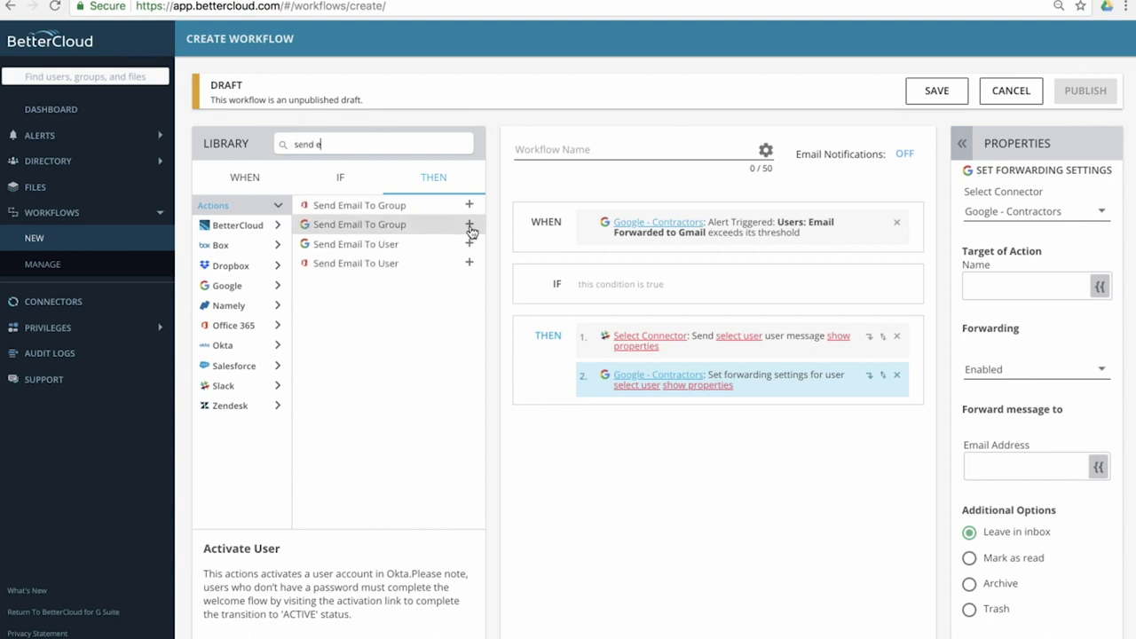
pyautogui.click(470, 228)
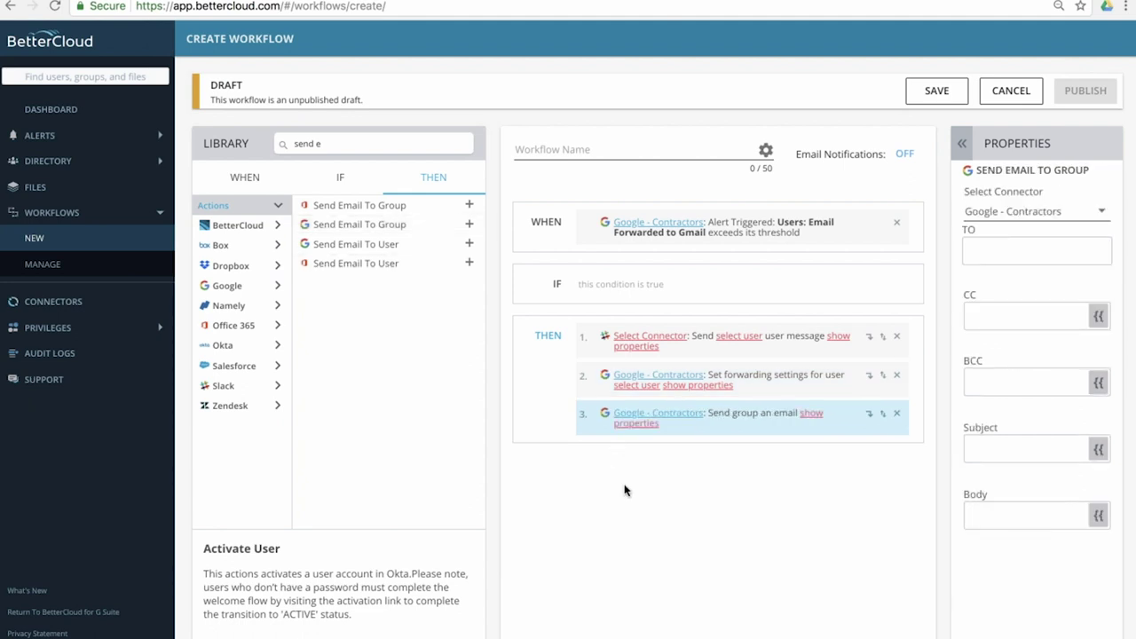